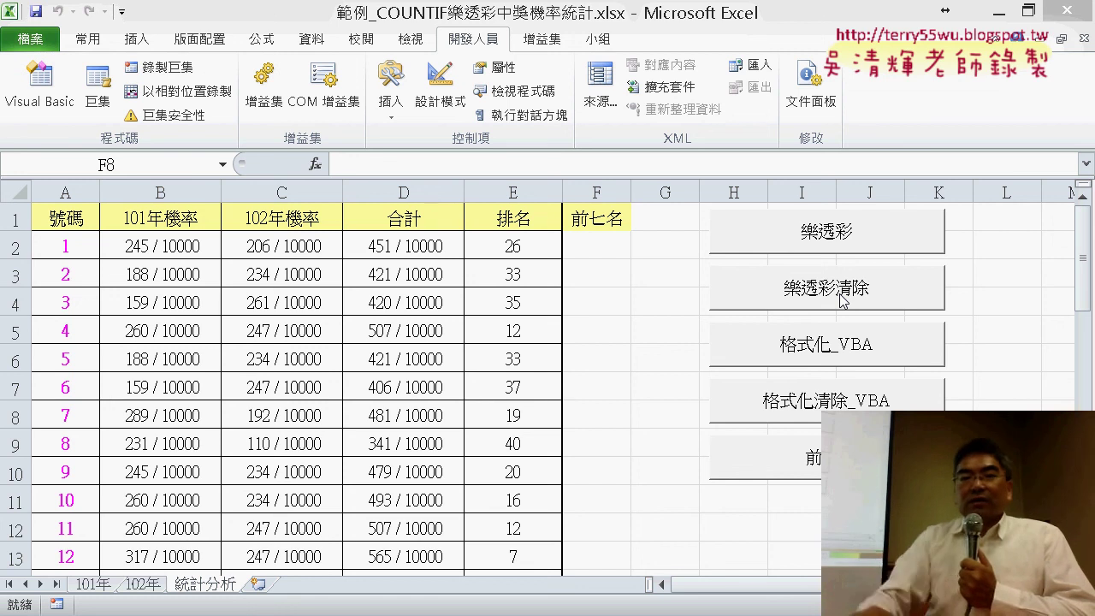
# Run the 樂透彩 and 樂透彩清除 buttons alternately, finishing with columns B–E emptied
pyautogui.hotkey('alt', 'Tab')
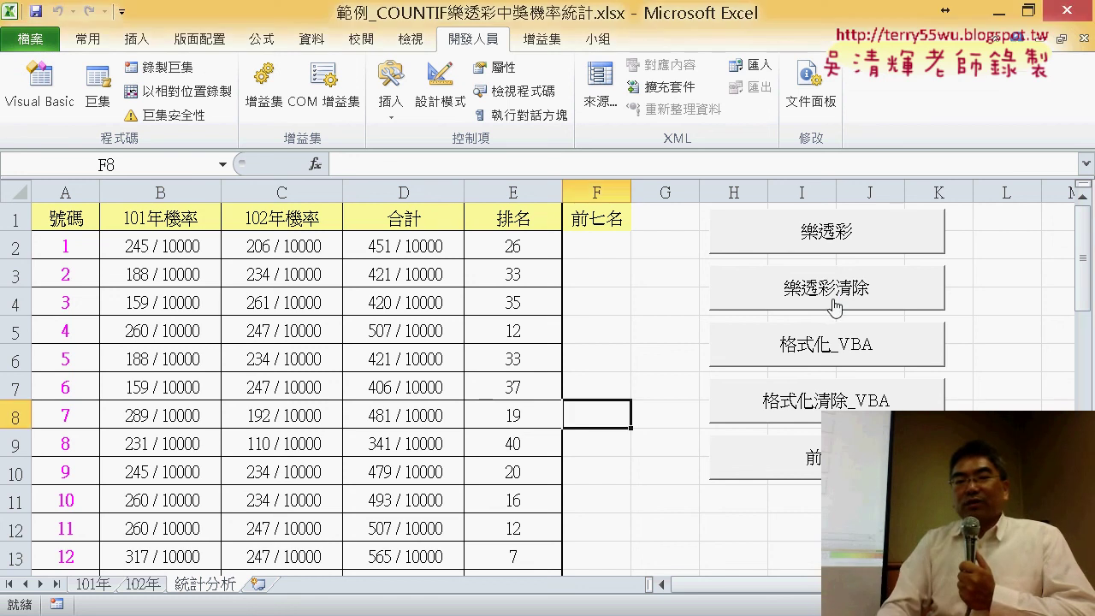
pyautogui.click(845, 301)
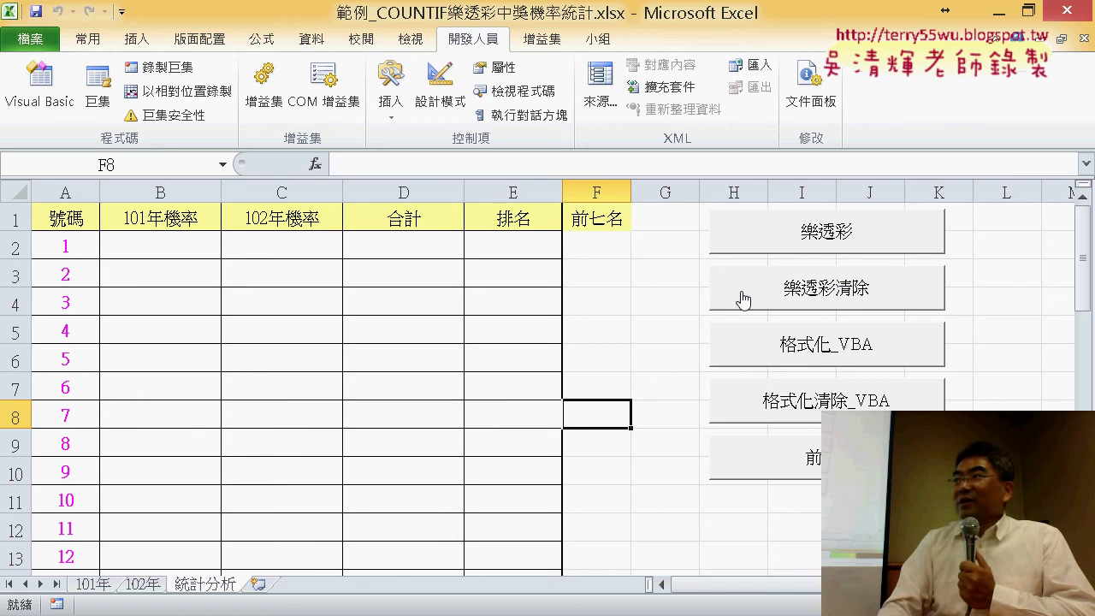
pyautogui.click(820, 244)
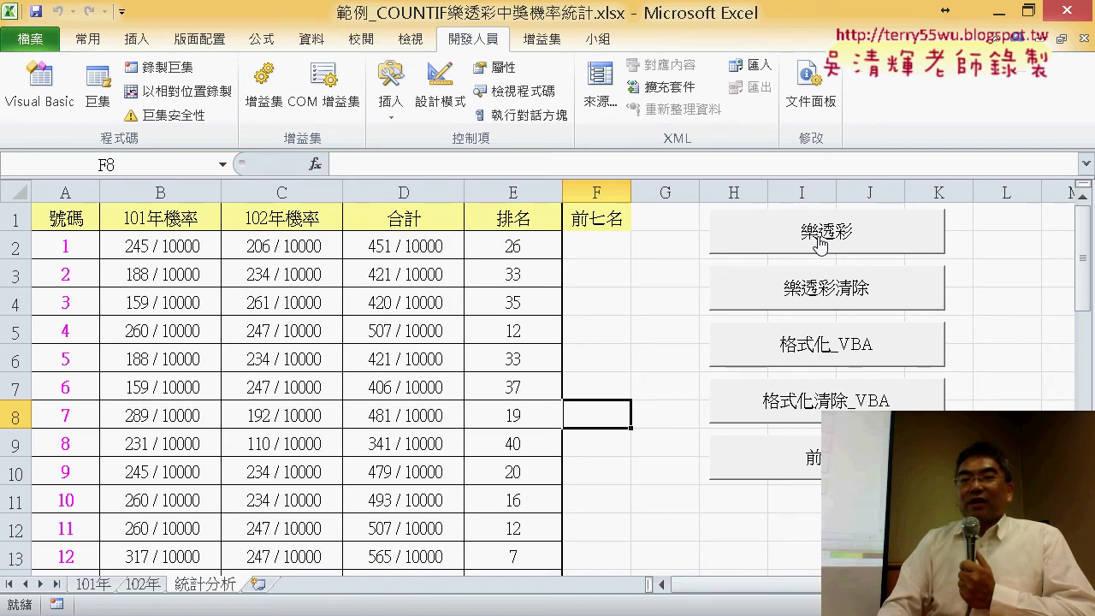
pyautogui.click(824, 296)
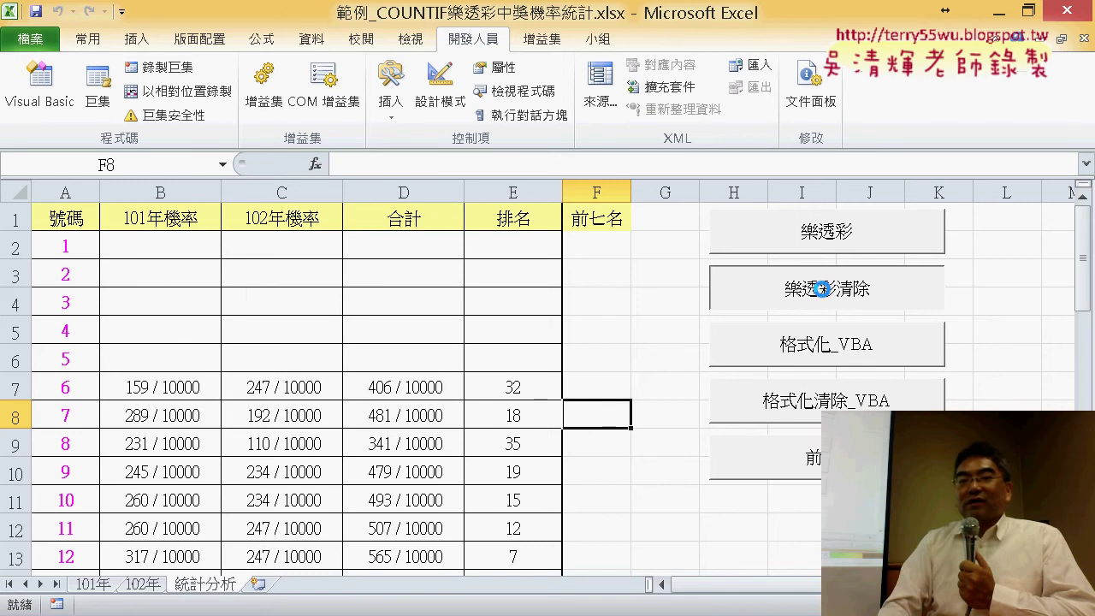
pyautogui.click(822, 291)
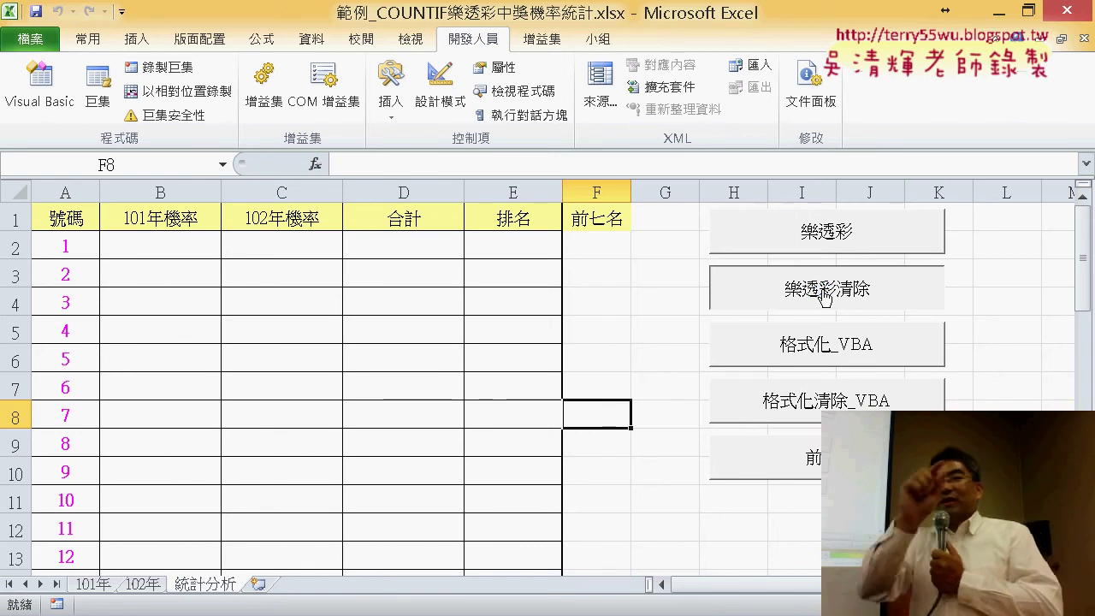
pyautogui.click(822, 289)
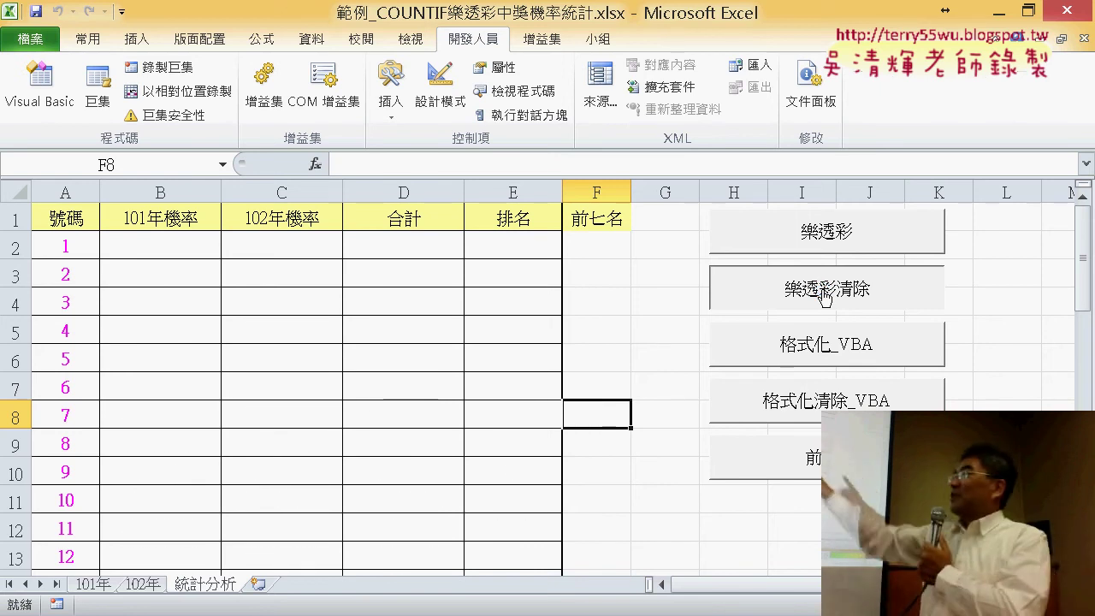
pyautogui.click(823, 292)
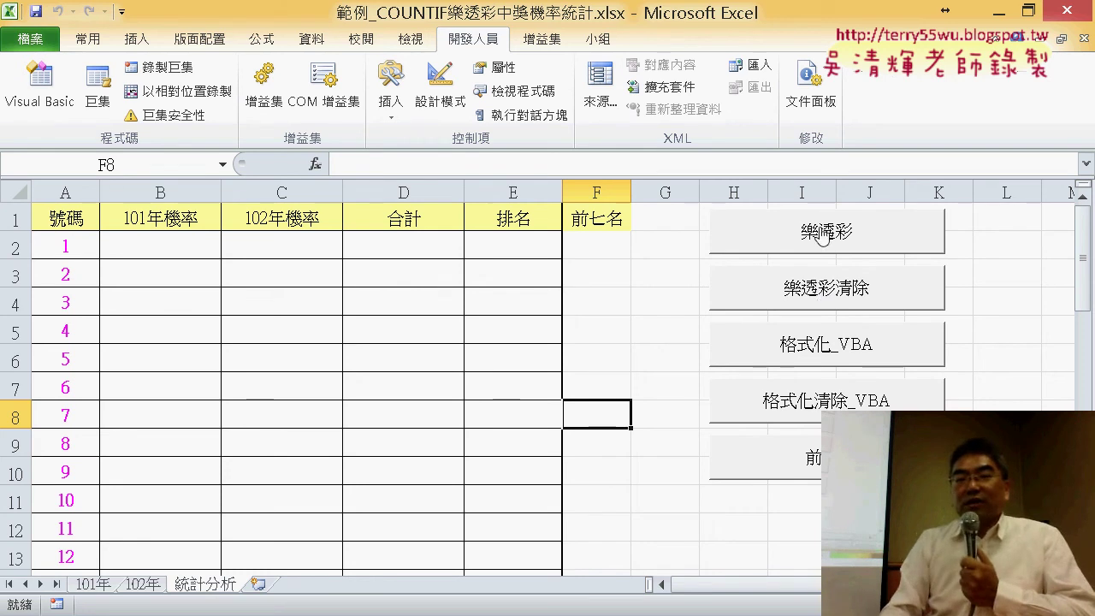
pyautogui.click(821, 236)
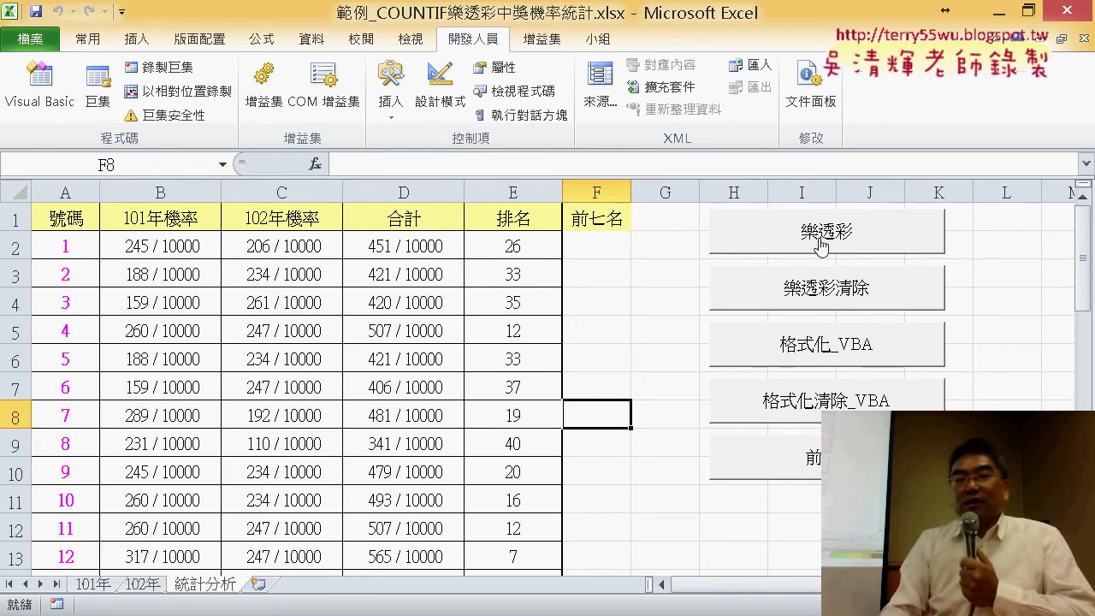
pyautogui.click(819, 301)
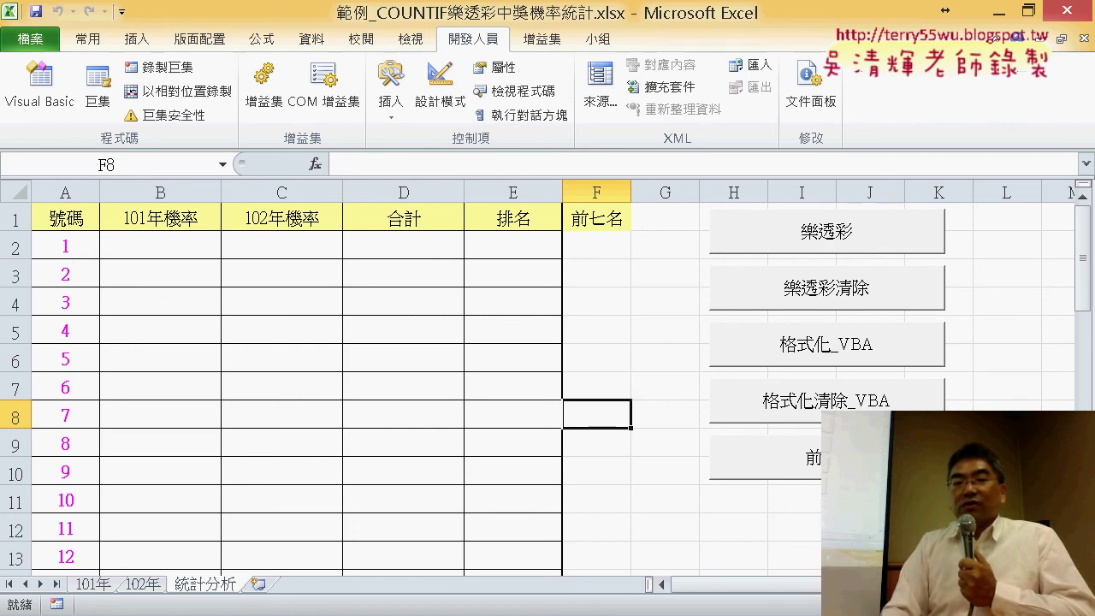
# Bring the VBA editor forward and select the For…Next loop in Module1's 樂透彩清除
pyautogui.moveTo(282, 613)
pyautogui.click(407, 551)
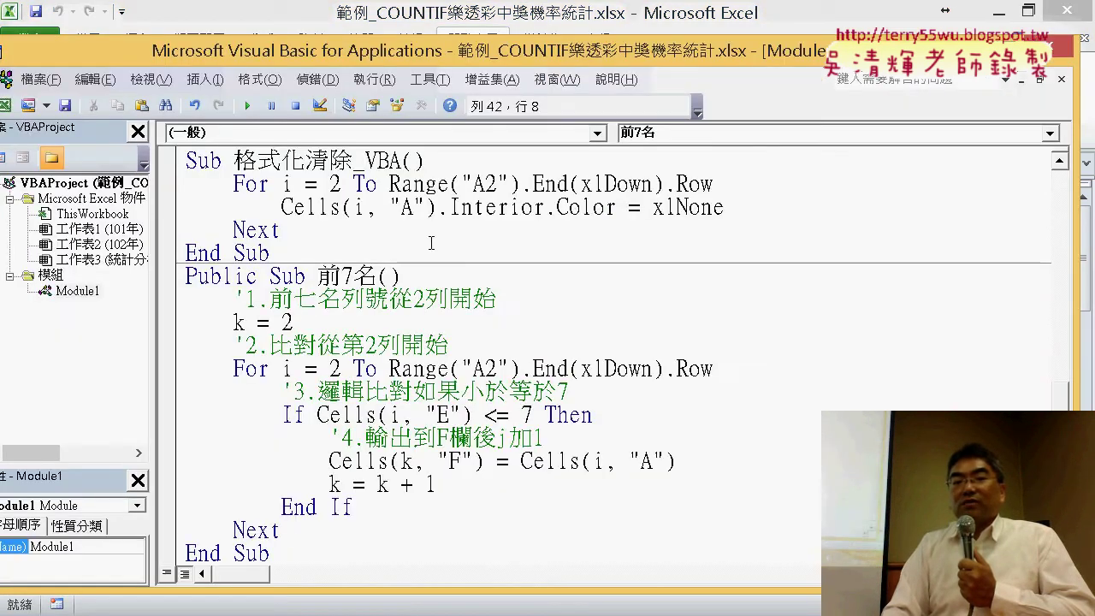
pyautogui.scroll(4, 431, 243)
pyautogui.scroll(4, 430, 248)
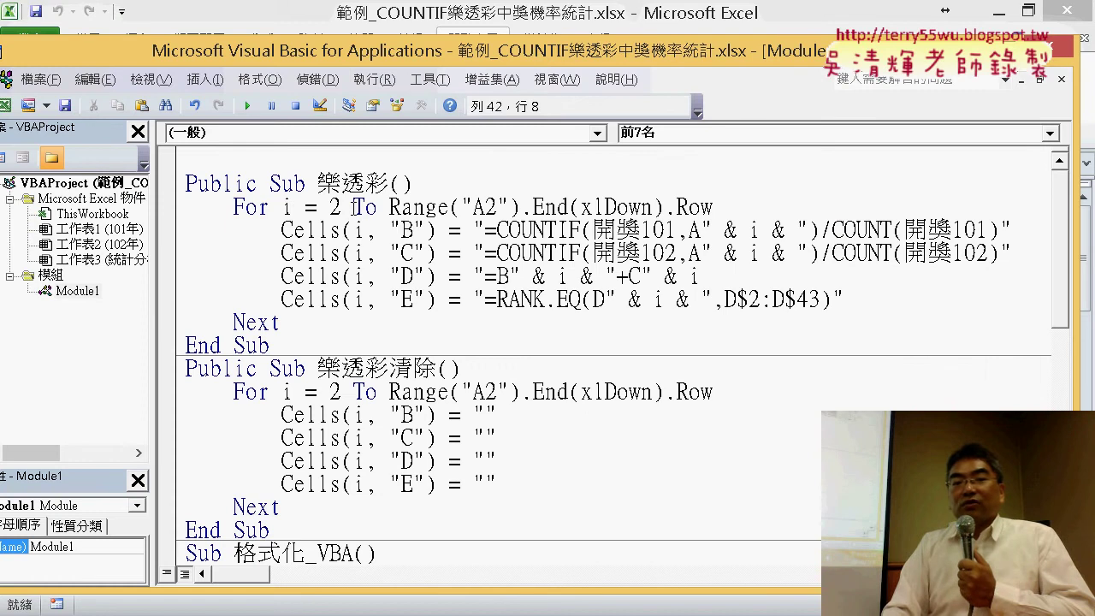
pyautogui.scroll(-2, 354, 207)
pyautogui.moveTo(283, 368); pyautogui.dragTo(182, 259)
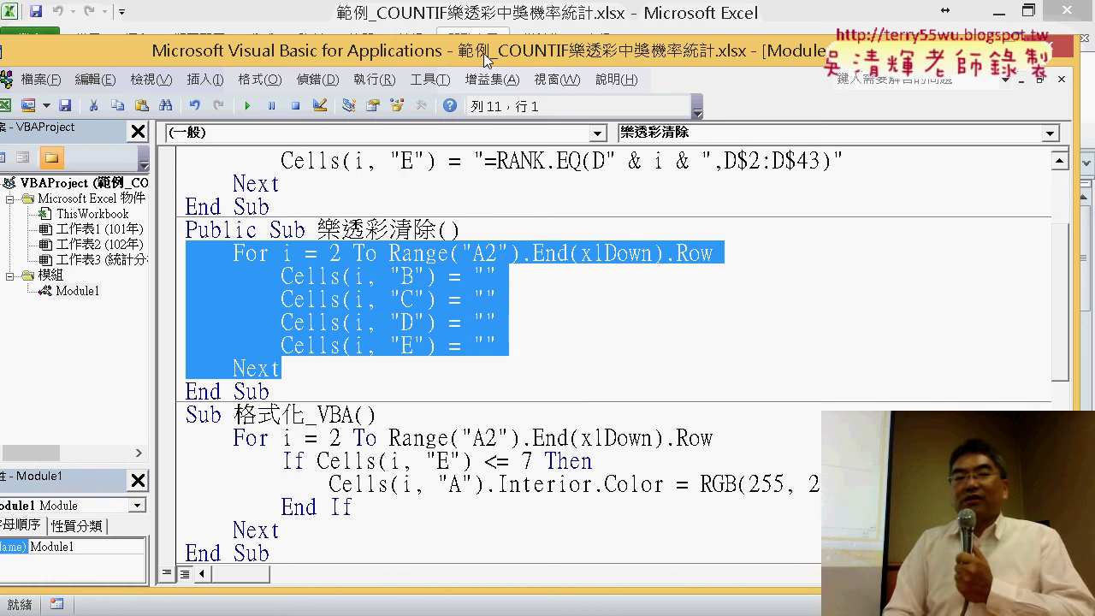
pyautogui.moveTo(486, 60); pyautogui.dragTo(574, 39)
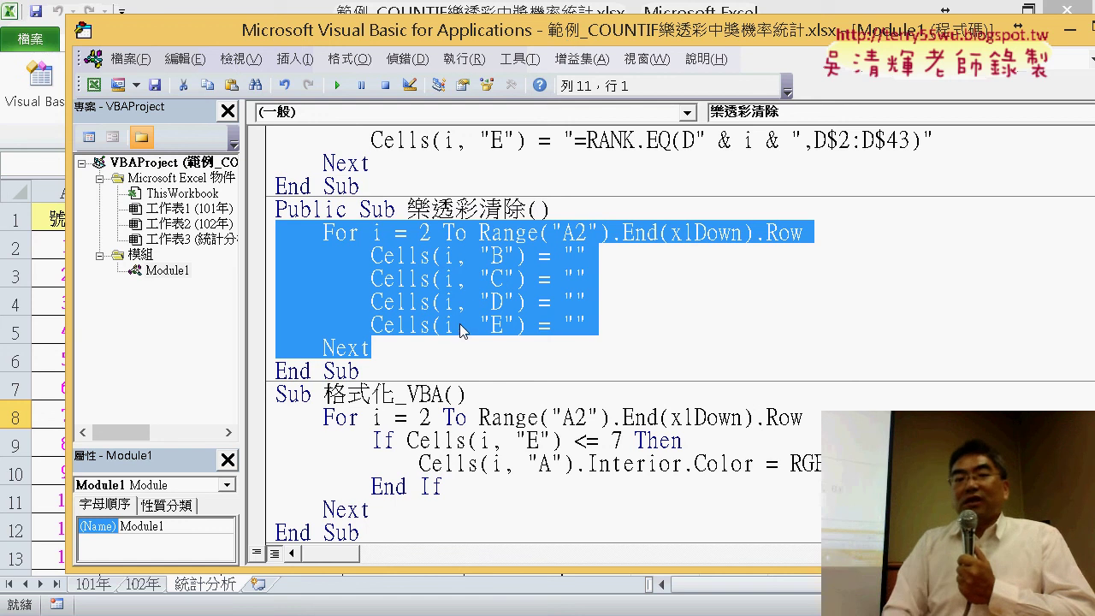
# Trial-comment the loop lines with apostrophes, then undo the change with Ctrl+Z
pyautogui.click(279, 236)
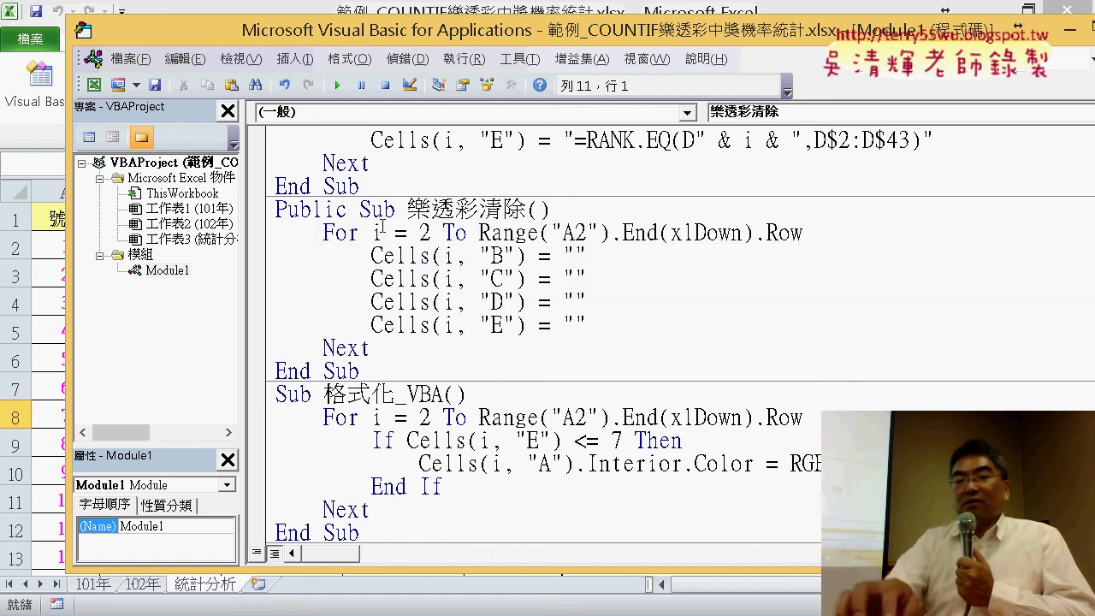
pyautogui.write("'")
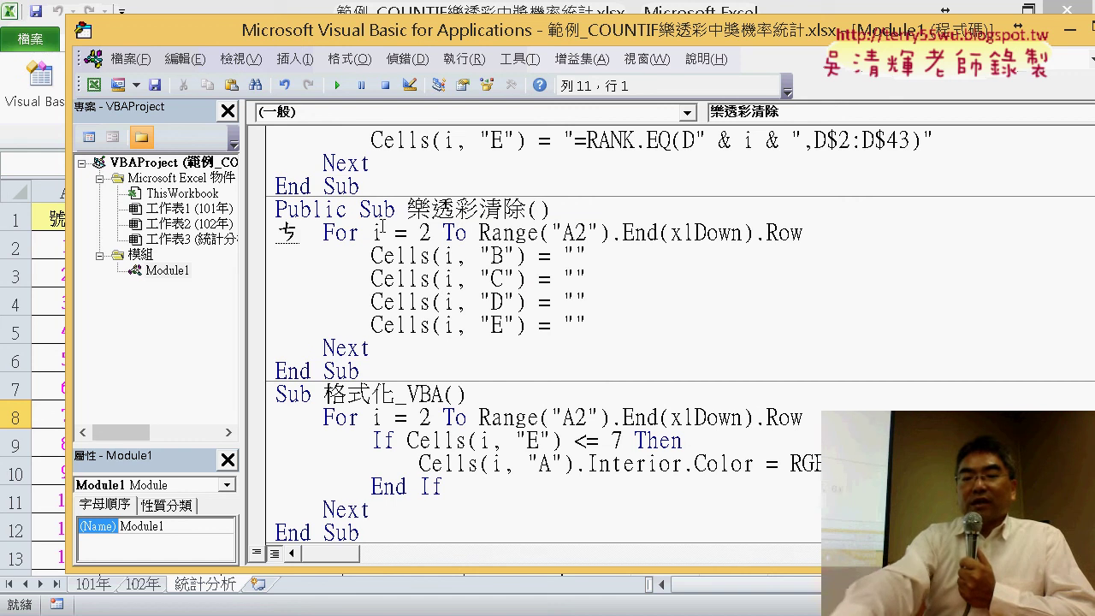
pyautogui.click(276, 256)
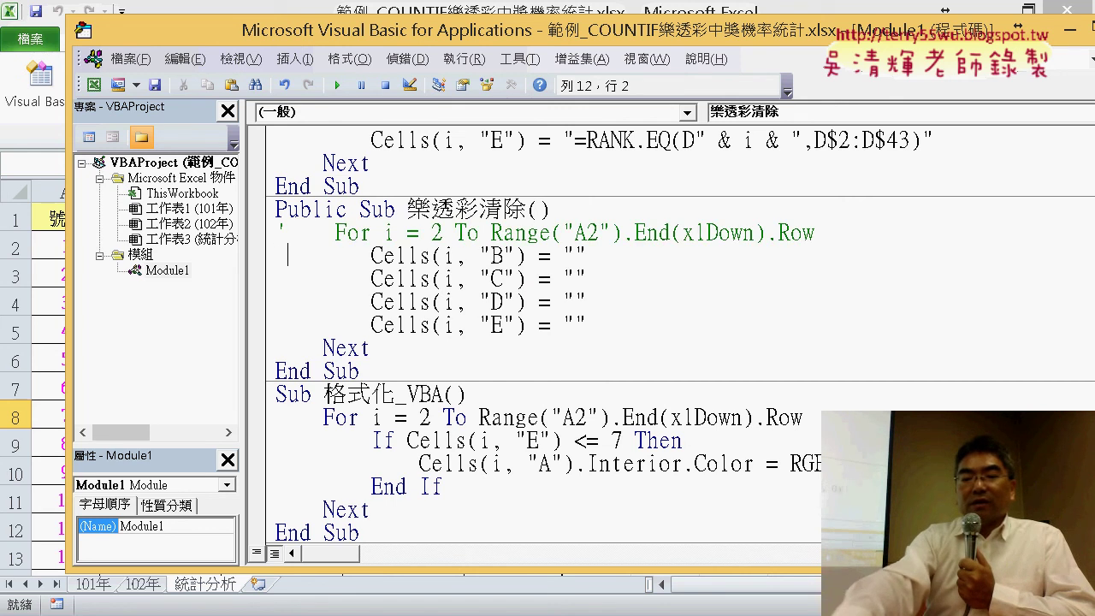
pyautogui.write("'")
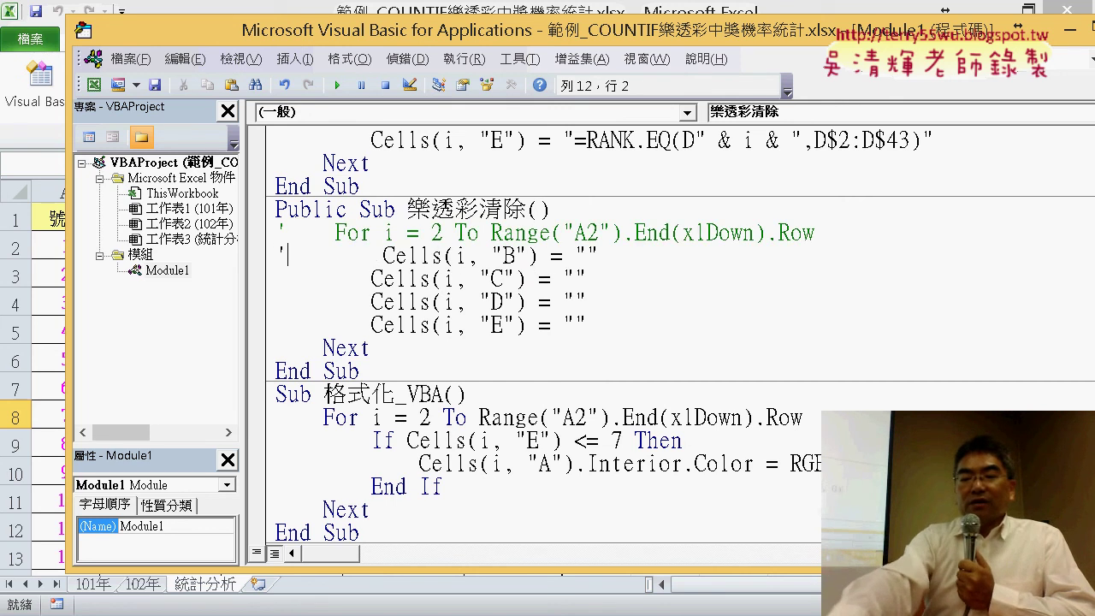
pyautogui.click(276, 278)
pyautogui.write("'")
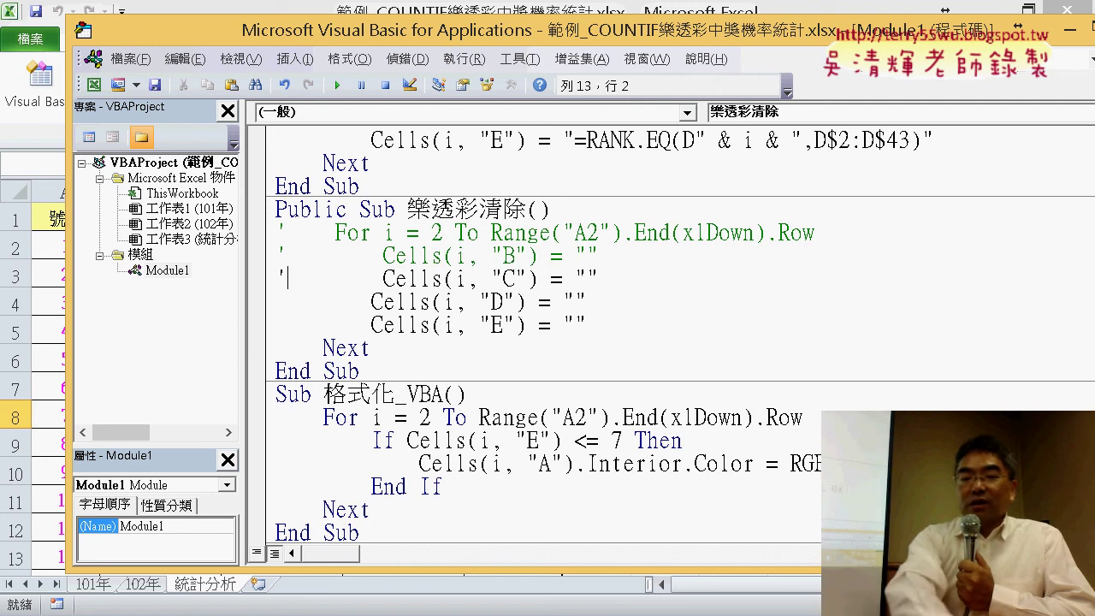
pyautogui.hotkey('ctrl', 'z')
pyautogui.hotkey('ctrl', 'z')
pyautogui.hotkey('ctrl', 'z')
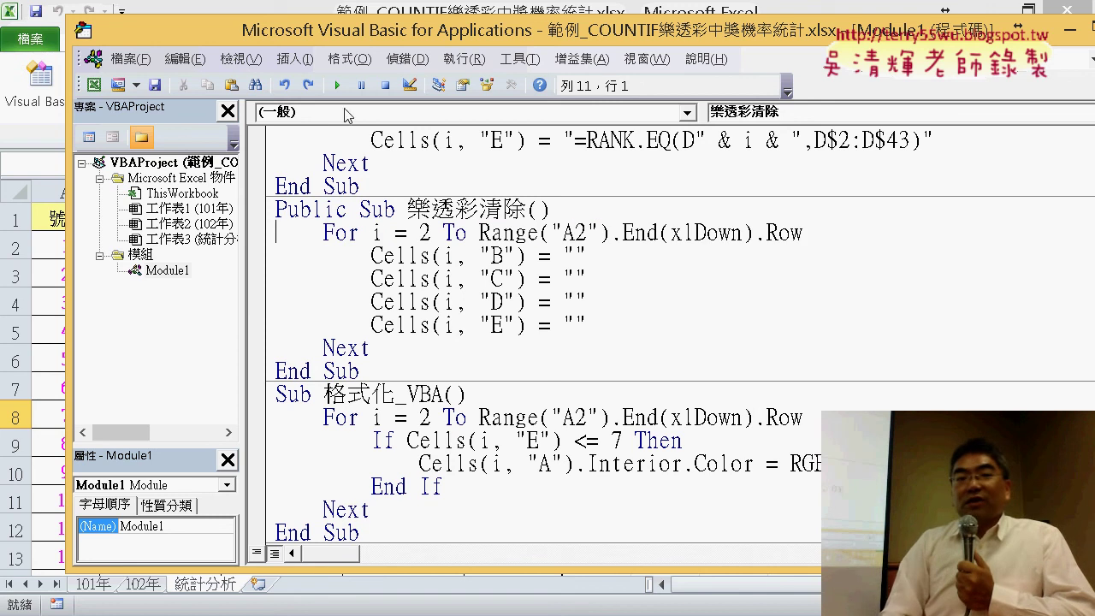
# Show and dock the 編輯 (Edit) toolbar, then select the 樂透彩清除 For…Next loop
pyautogui.rightClick(467, 90)
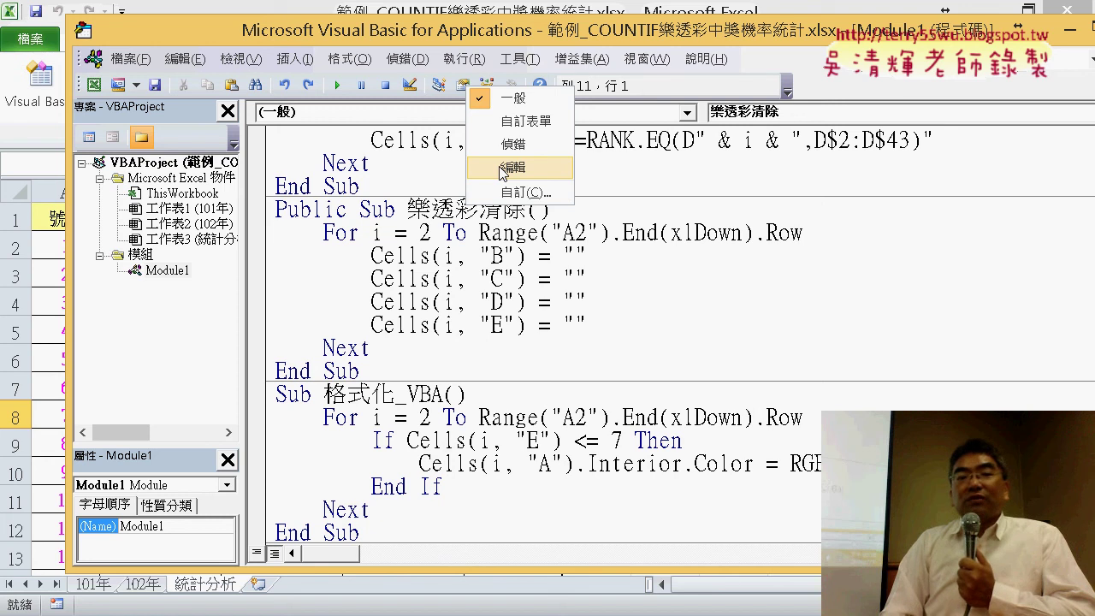
pyautogui.rightClick(403, 89)
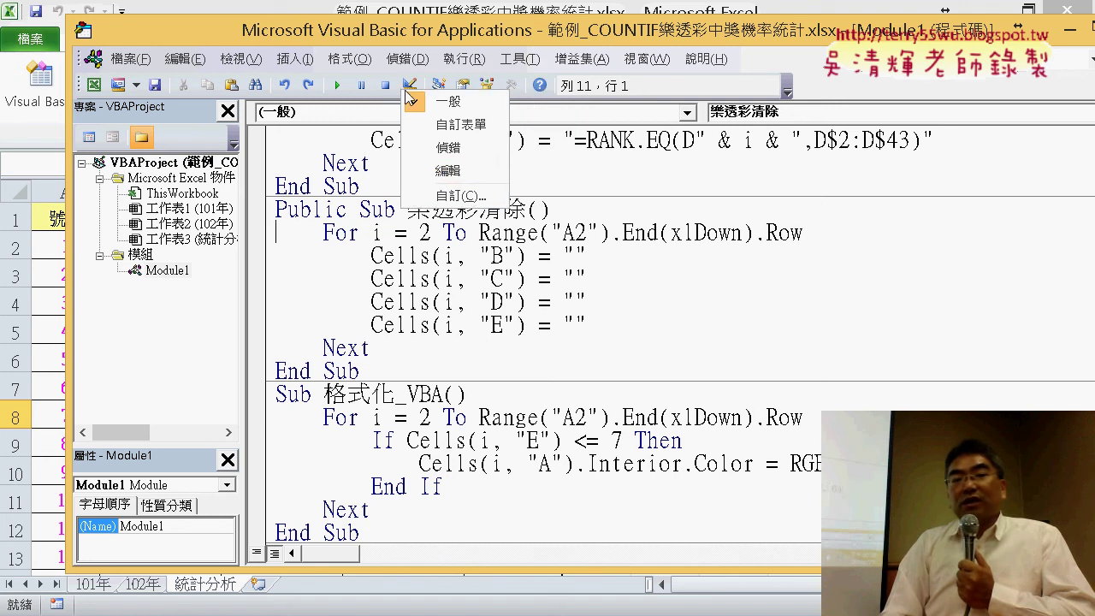
pyautogui.click(445, 175)
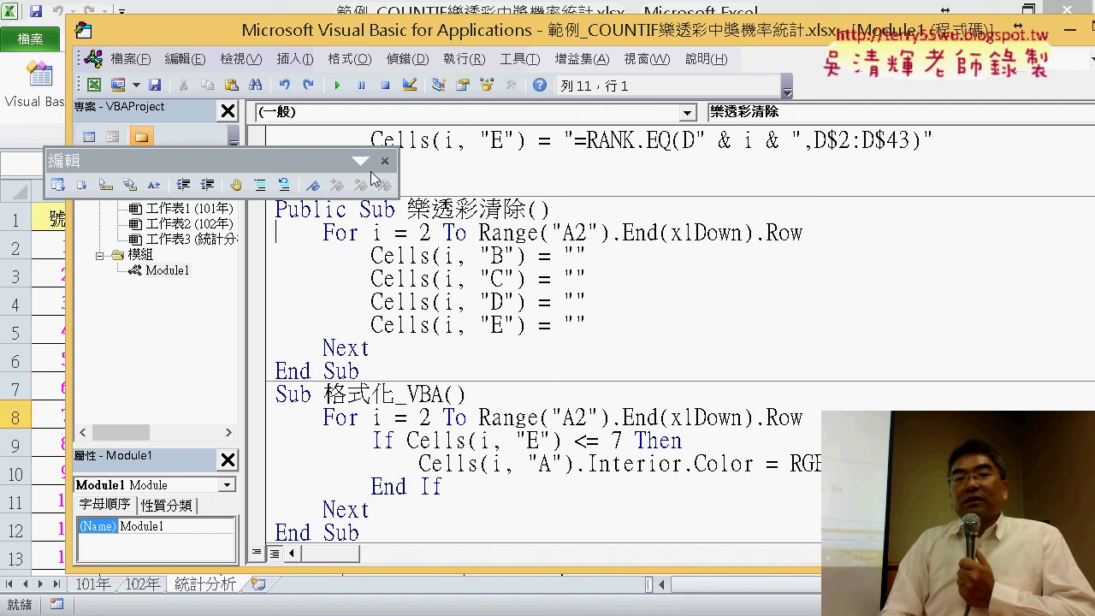
pyautogui.moveTo(284, 163); pyautogui.dragTo(329, 113)
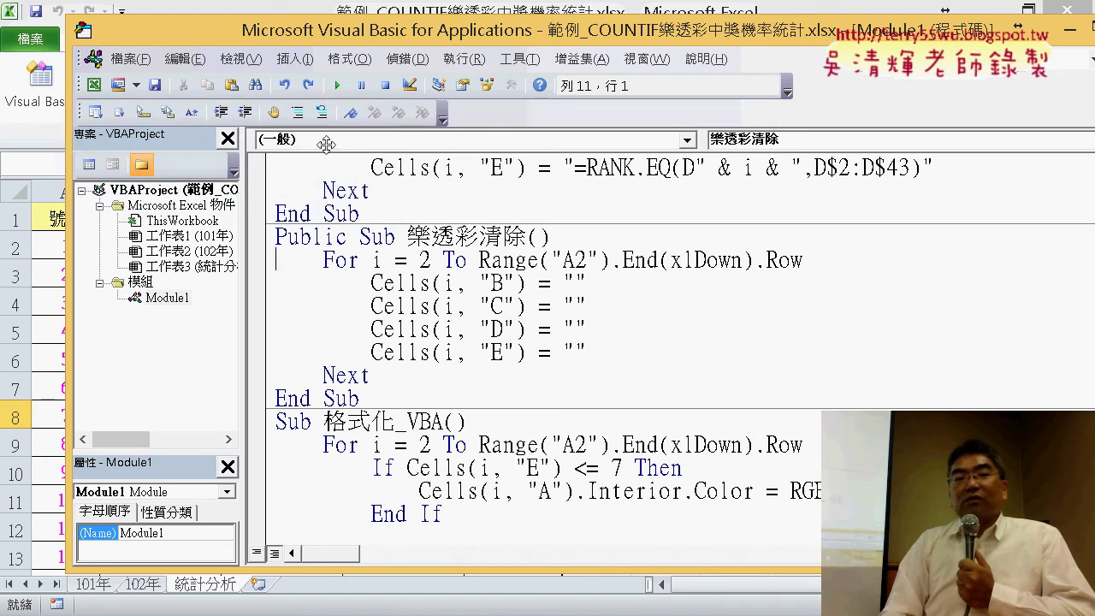
pyautogui.moveTo(329, 113); pyautogui.dragTo(338, 120)
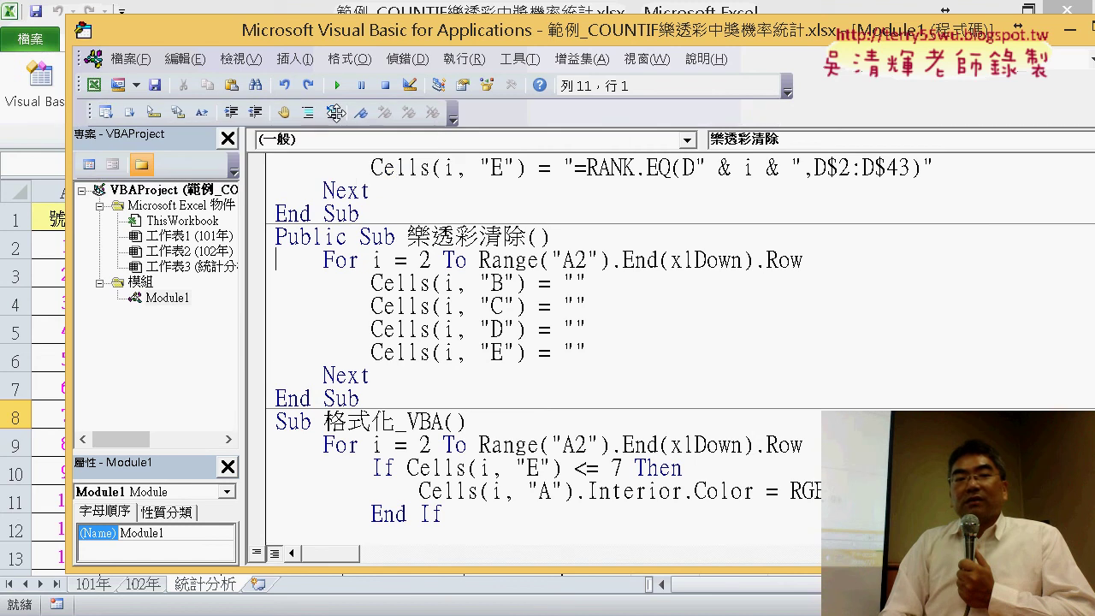
pyautogui.moveTo(387, 370); pyautogui.dragTo(273, 248)
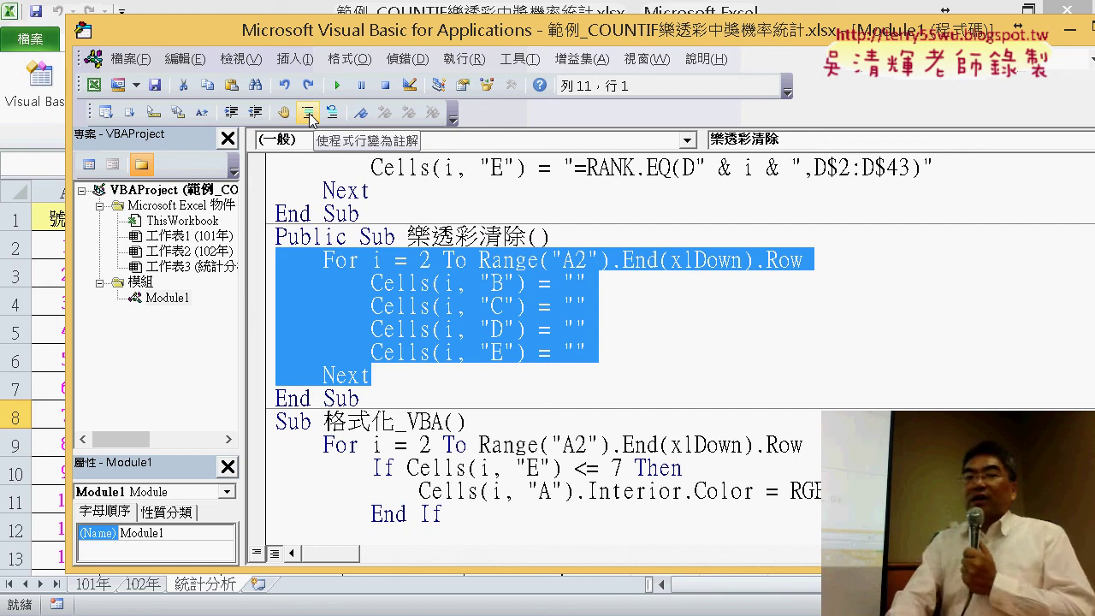
# Comment out the selected For…Next loop lines using the Comment Block button
pyautogui.click(308, 113)
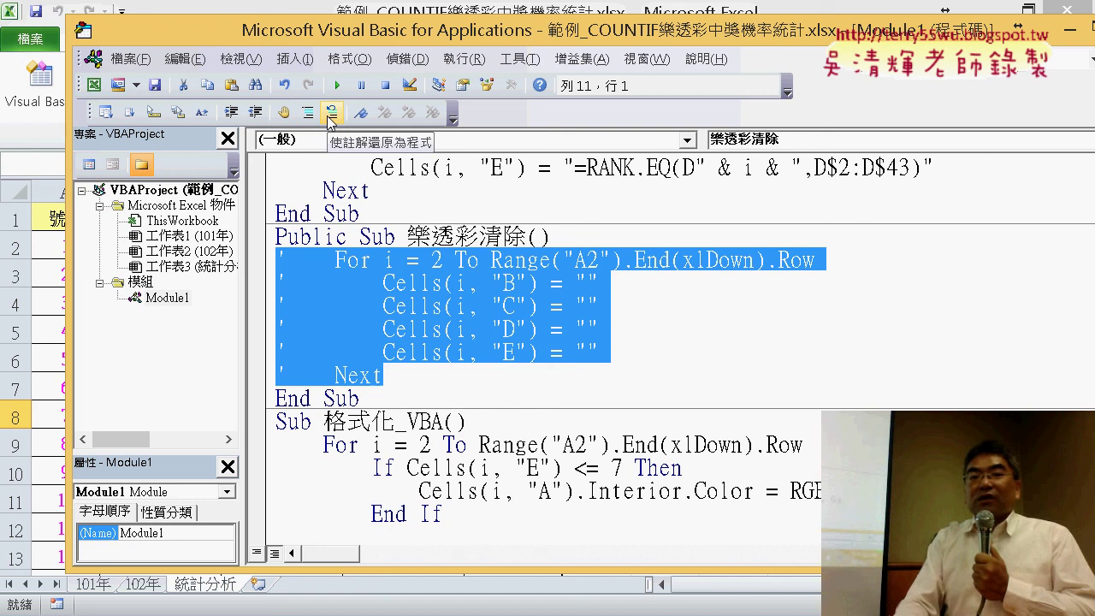
pyautogui.click(329, 119)
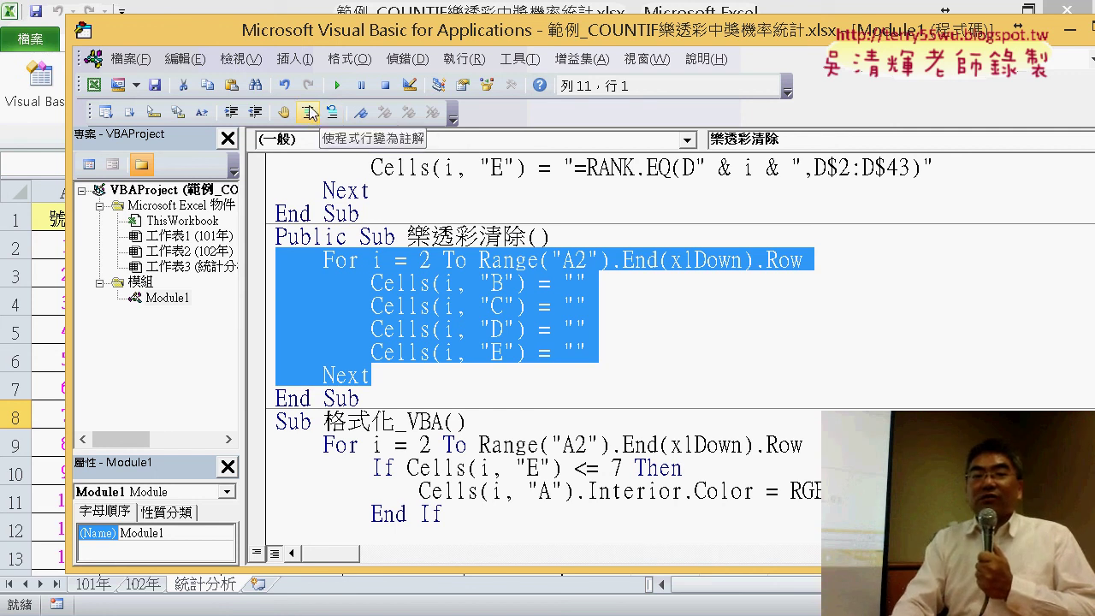
pyautogui.click(308, 112)
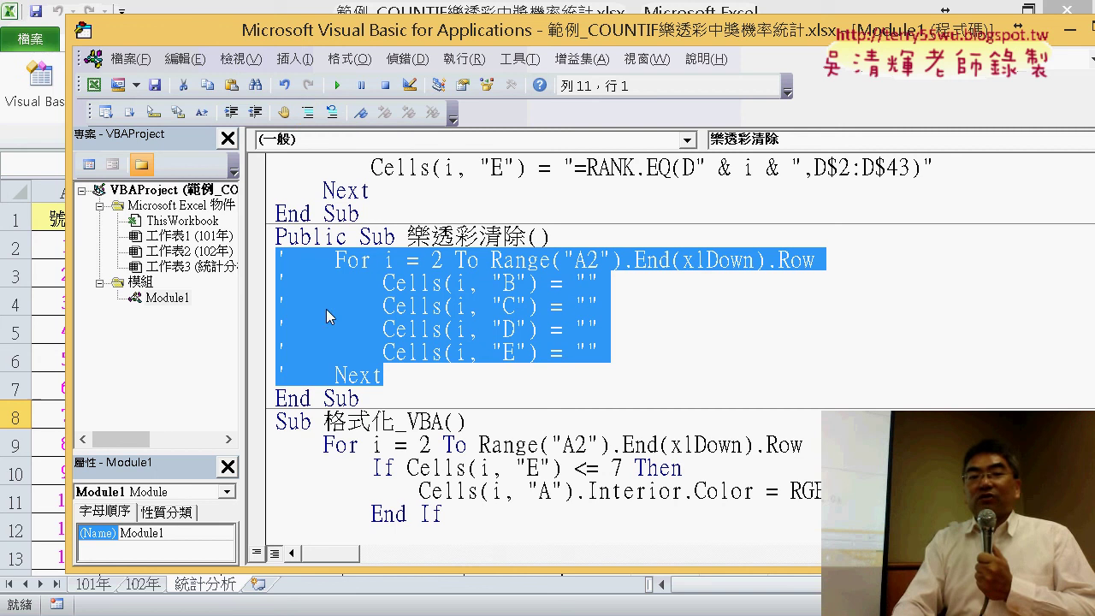
# Add a new indented line below the commented-out Next
pyautogui.click(398, 368)
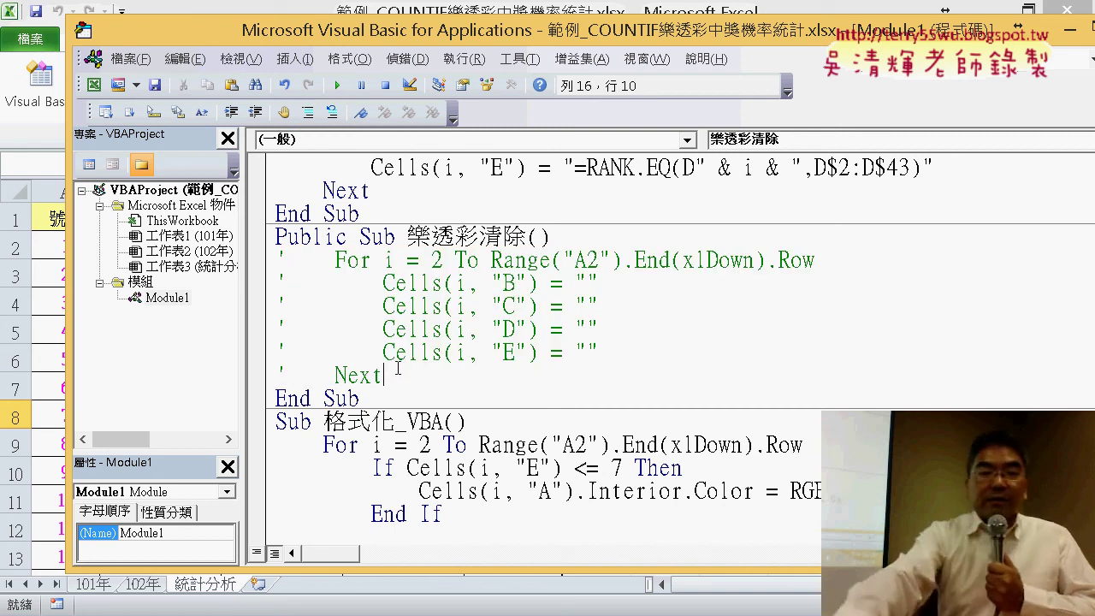
pyautogui.press('Return')
pyautogui.press('Tab')
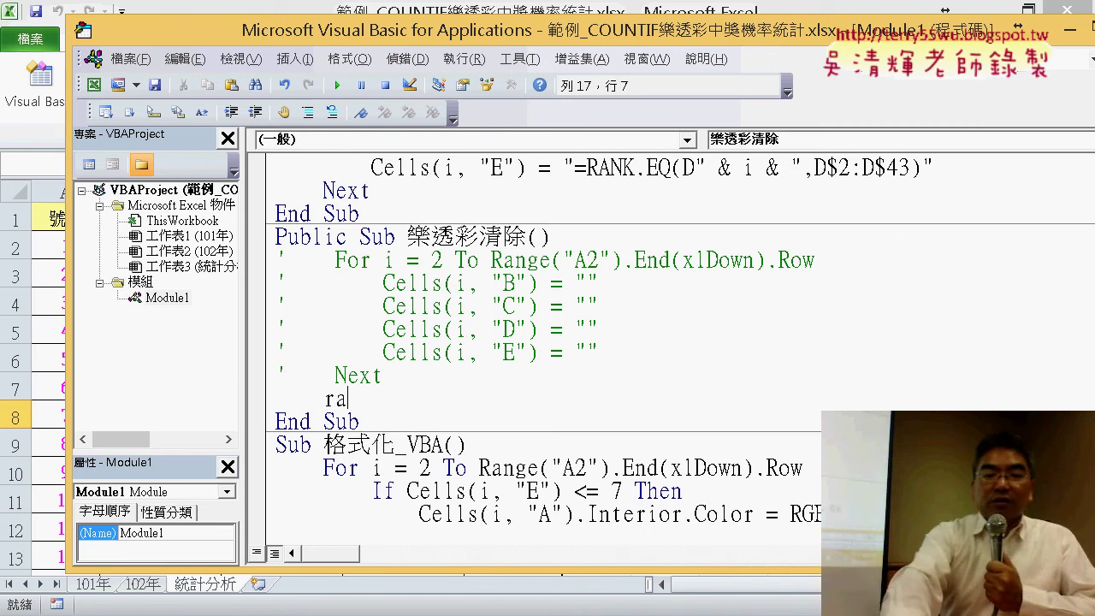
# Begin typing range("B2:E" & on the new line below the old loop
pyautogui.write('nge')
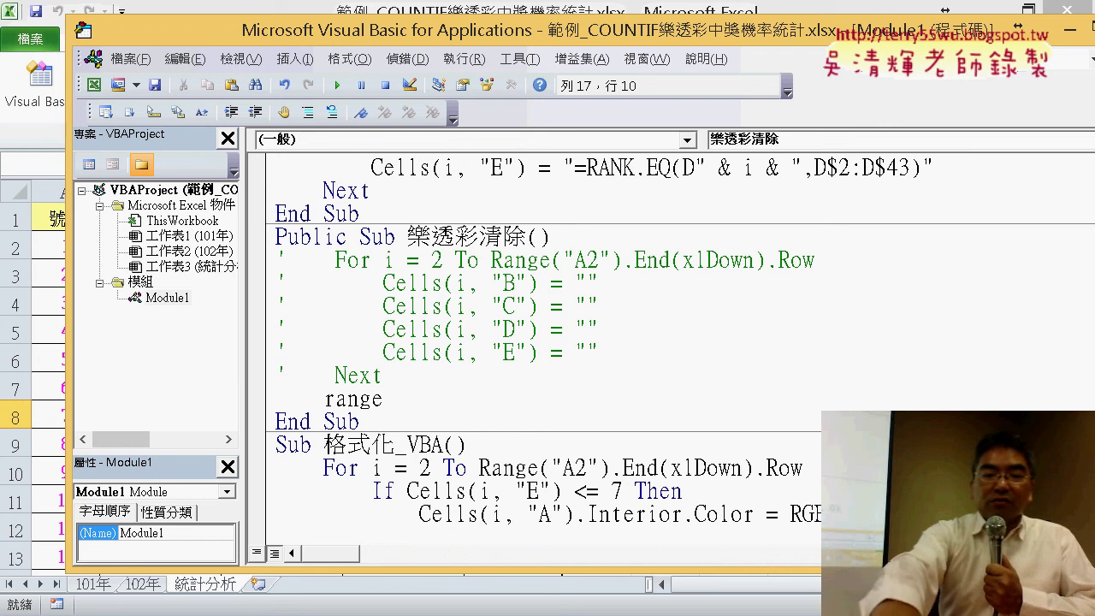
pyautogui.write('("')
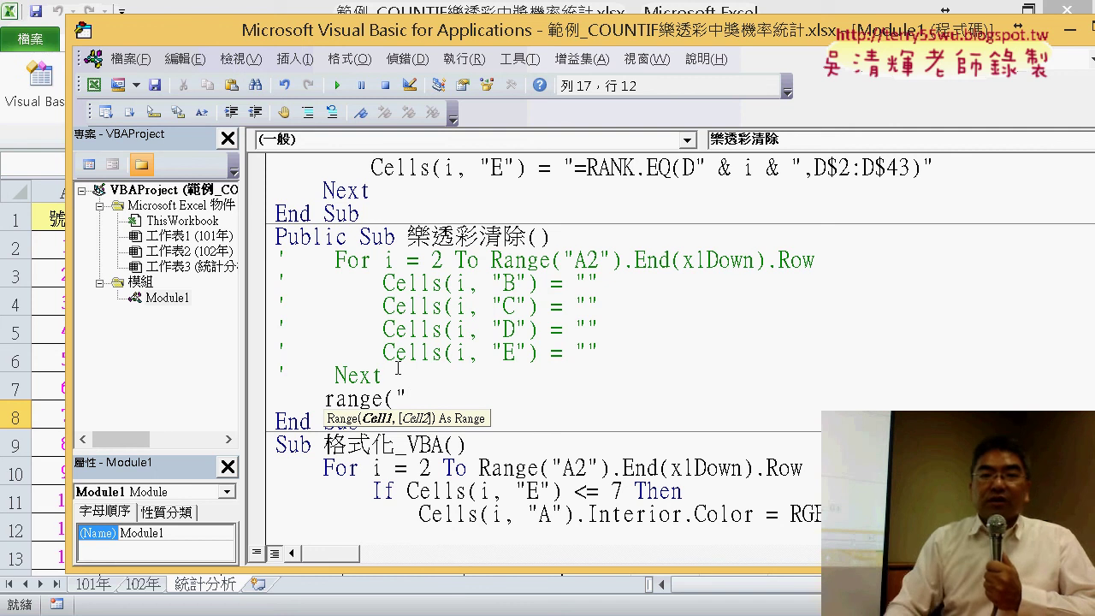
pyautogui.click(398, 41)
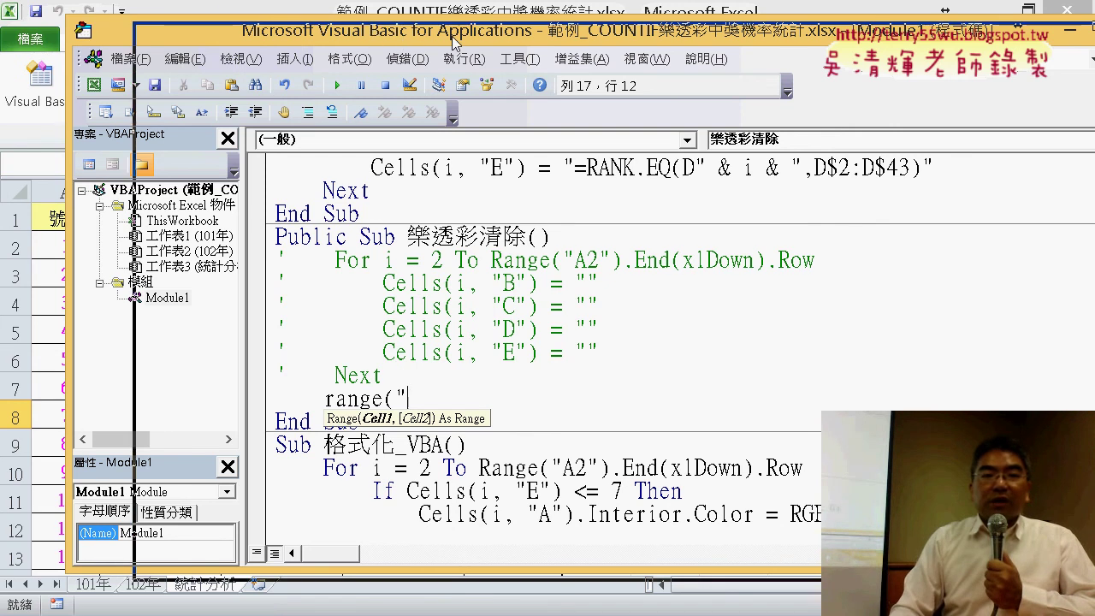
pyautogui.moveTo(399, 41); pyautogui.dragTo(507, 52)
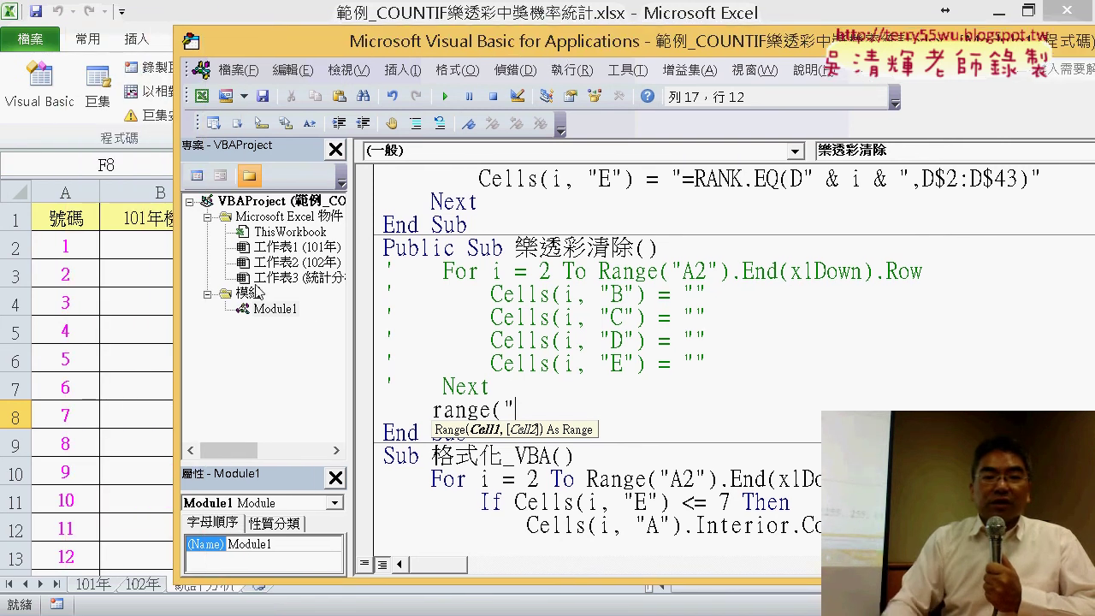
pyautogui.write('B')
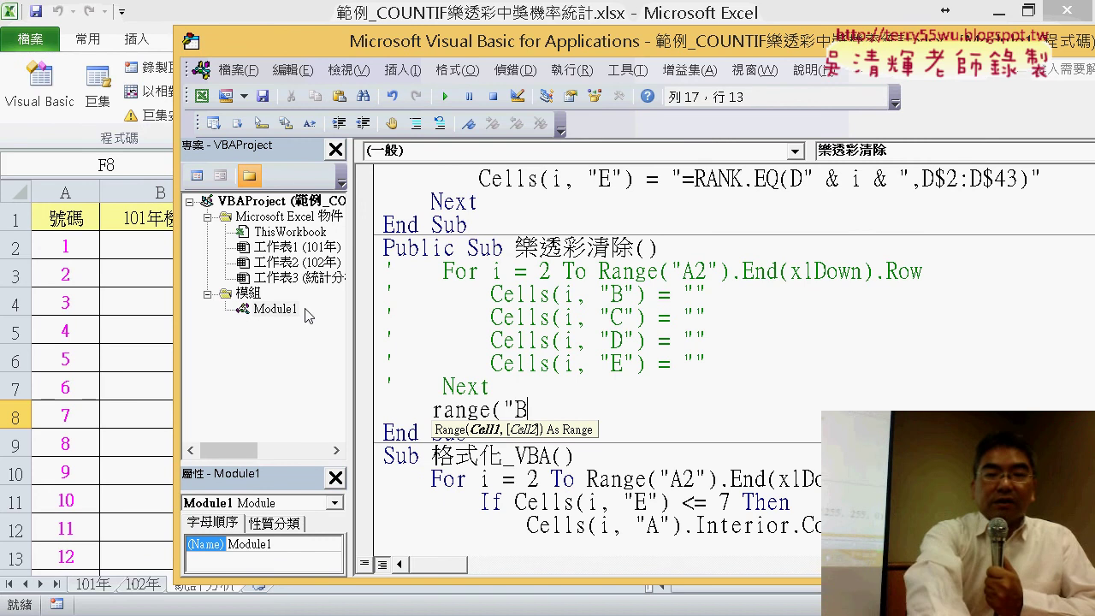
pyautogui.write('2')
pyautogui.write(':E" &')
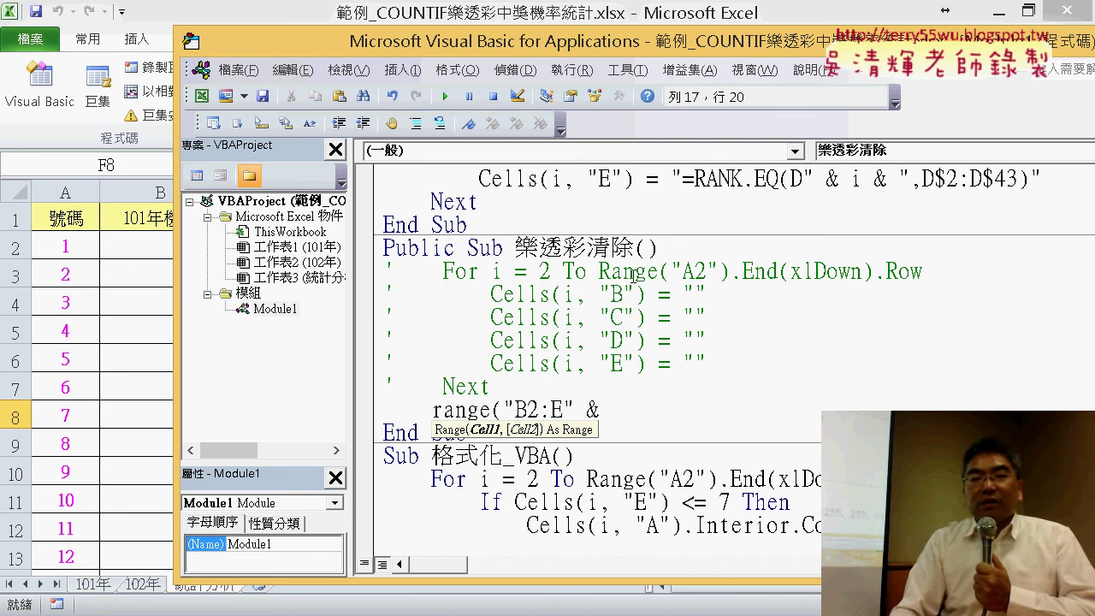
# Dismiss the compile error and copy Range("A2").End(xlDown).Row after the & on the new line
pyautogui.click(604, 270)
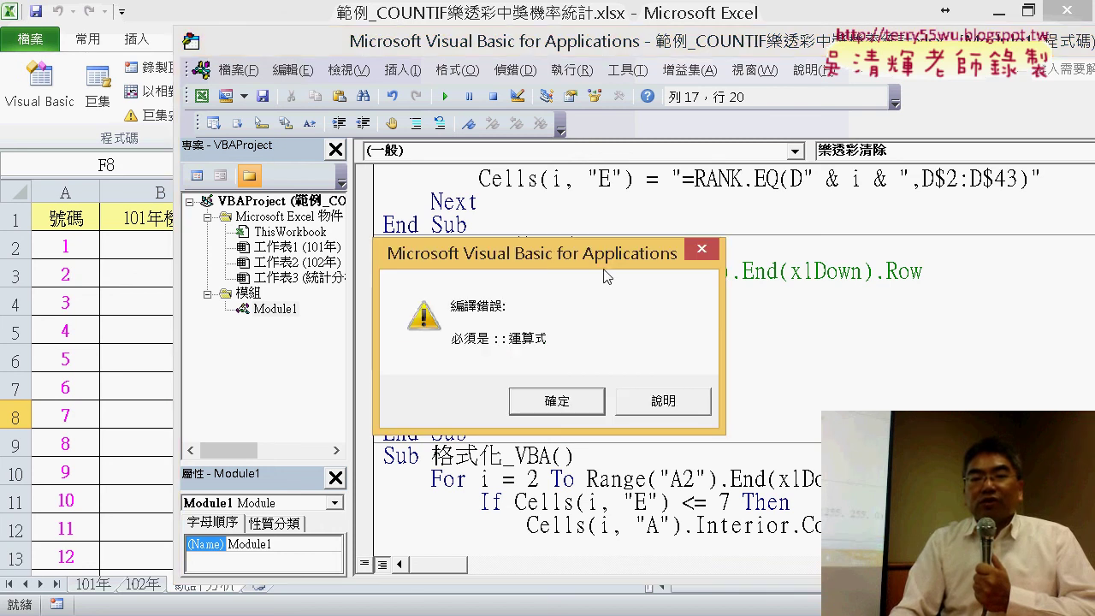
pyautogui.click(573, 402)
pyautogui.moveTo(602, 272); pyautogui.dragTo(924, 270)
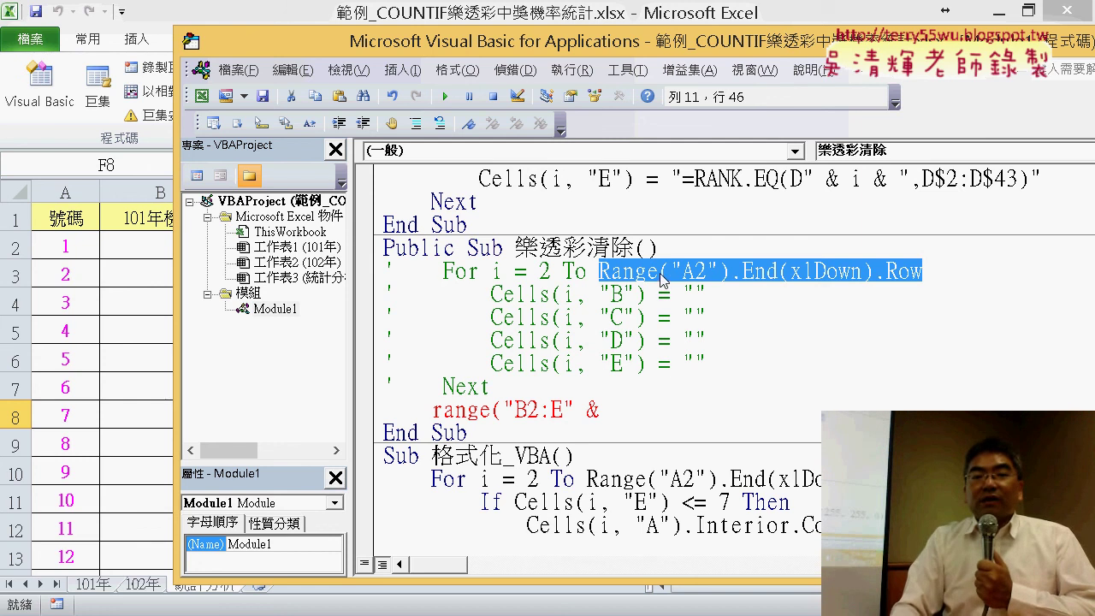
pyautogui.moveTo(660, 273); pyautogui.dragTo(658, 409)
pyautogui.click(602, 409)
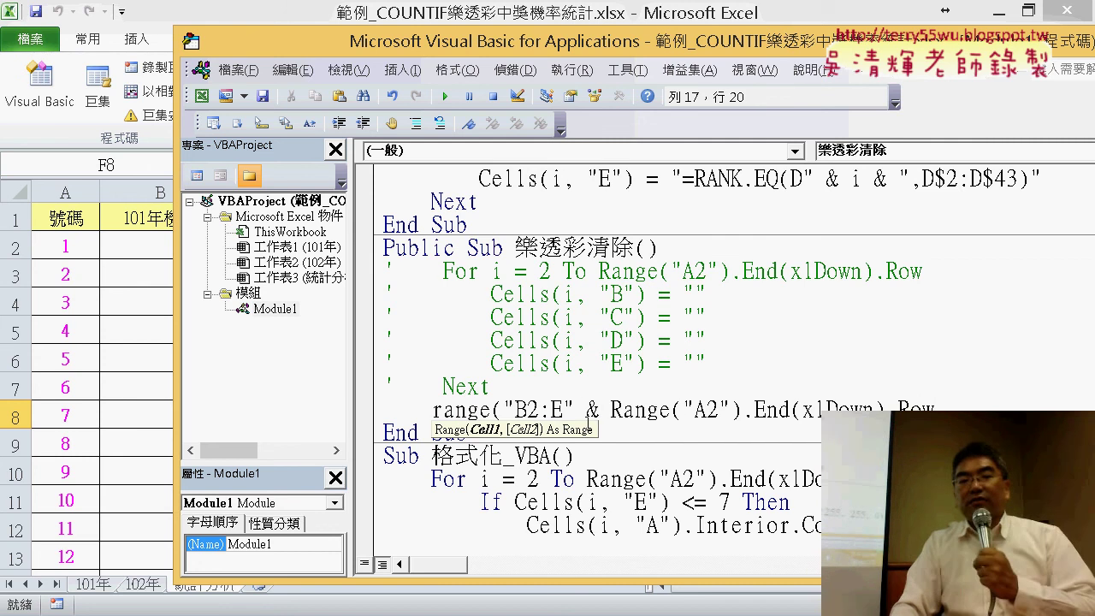
pyautogui.moveTo(578, 409); pyautogui.dragTo(609, 411)
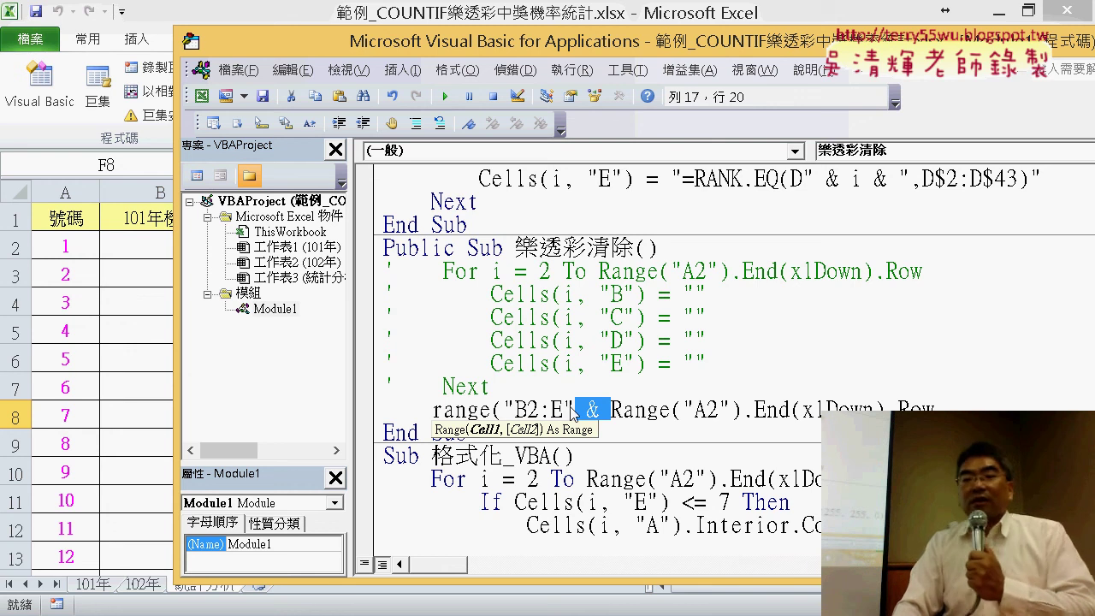
# Close the statement with ).ClearContents and select the finished line
pyautogui.click(966, 399)
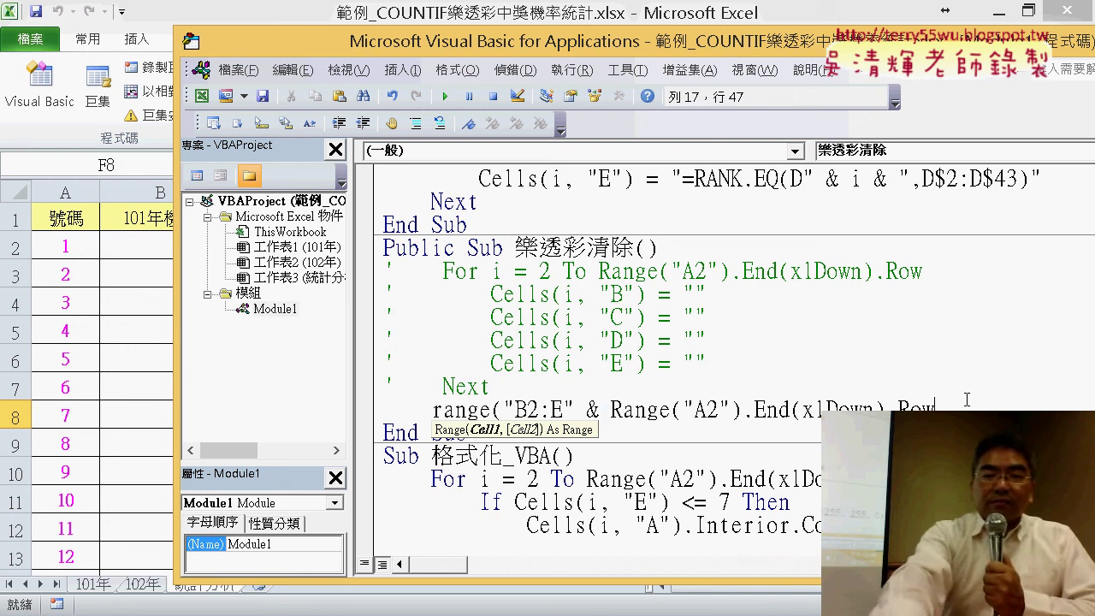
pyautogui.write(')')
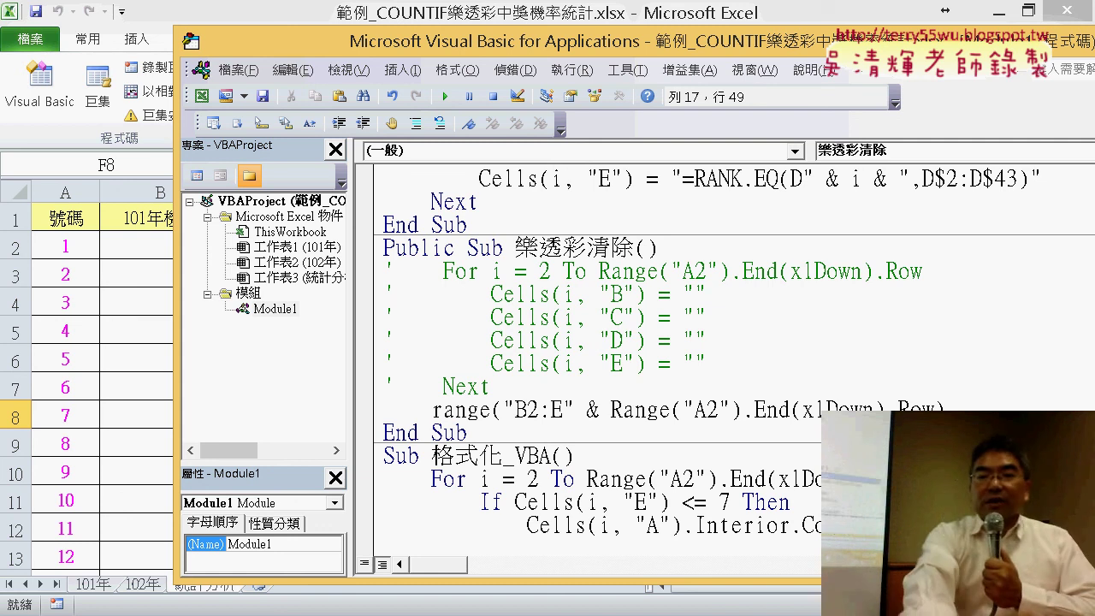
pyautogui.write('c')
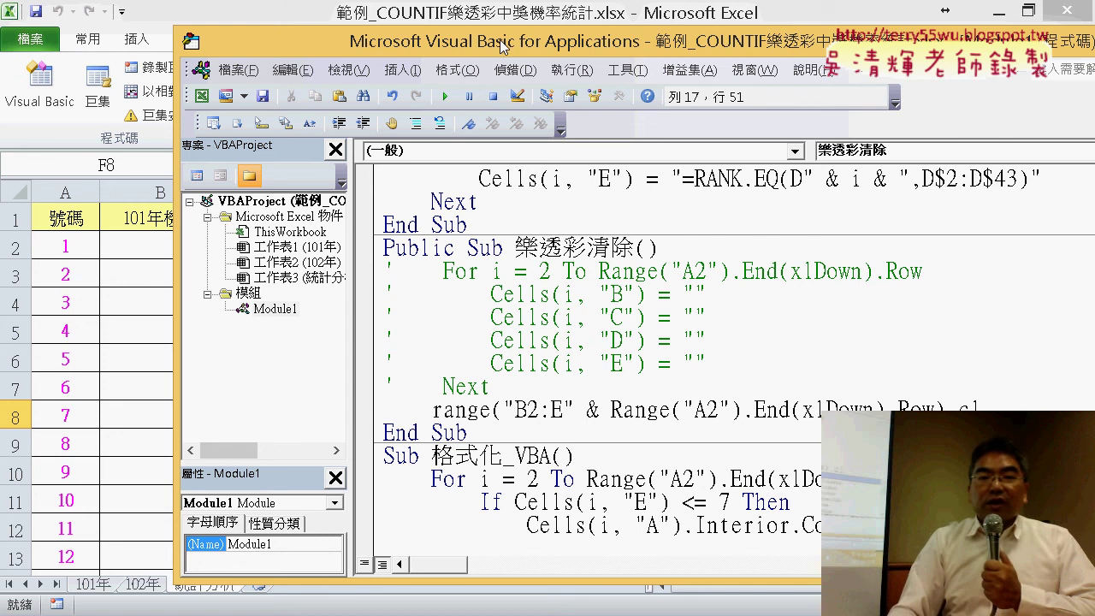
pyautogui.moveTo(503, 46); pyautogui.dragTo(724, 61)
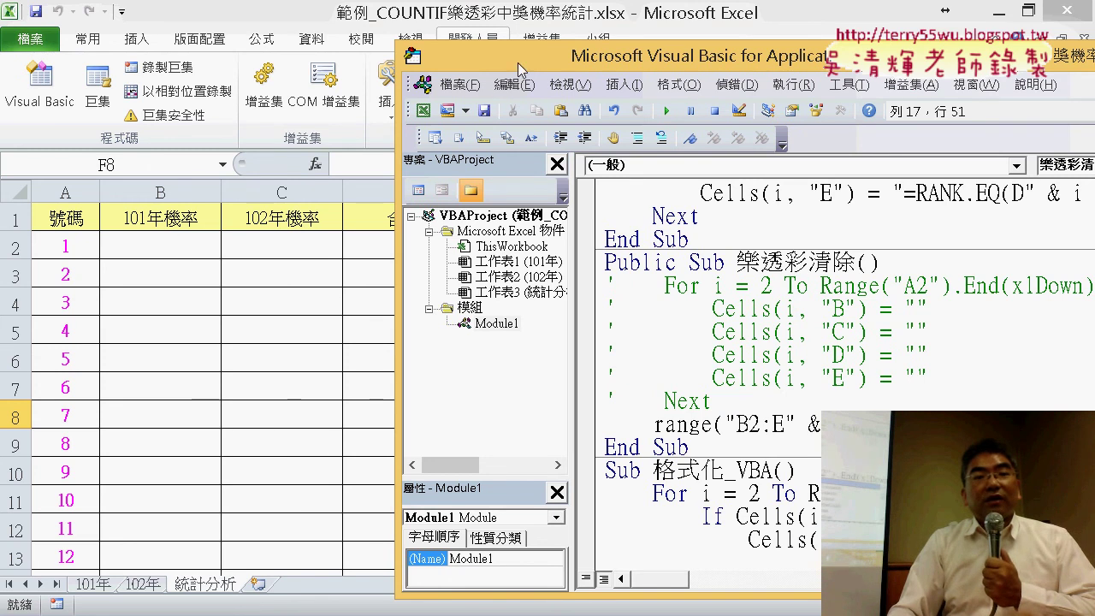
pyautogui.moveTo(517, 63); pyautogui.dragTo(202, 56)
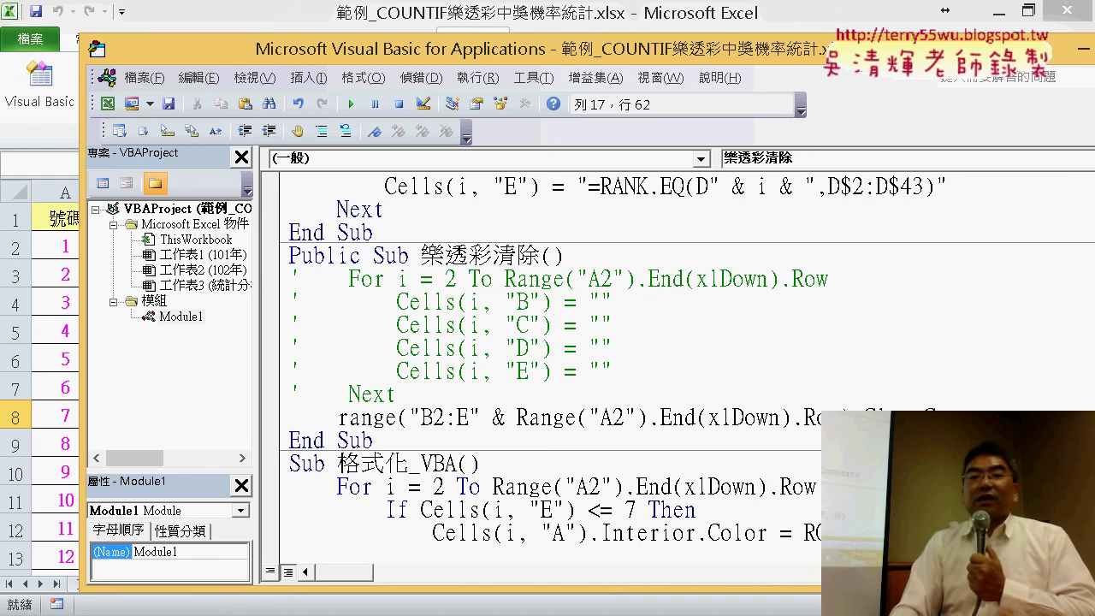
pyautogui.click(817, 487)
pyautogui.moveTo(1018, 416); pyautogui.dragTo(337, 416)
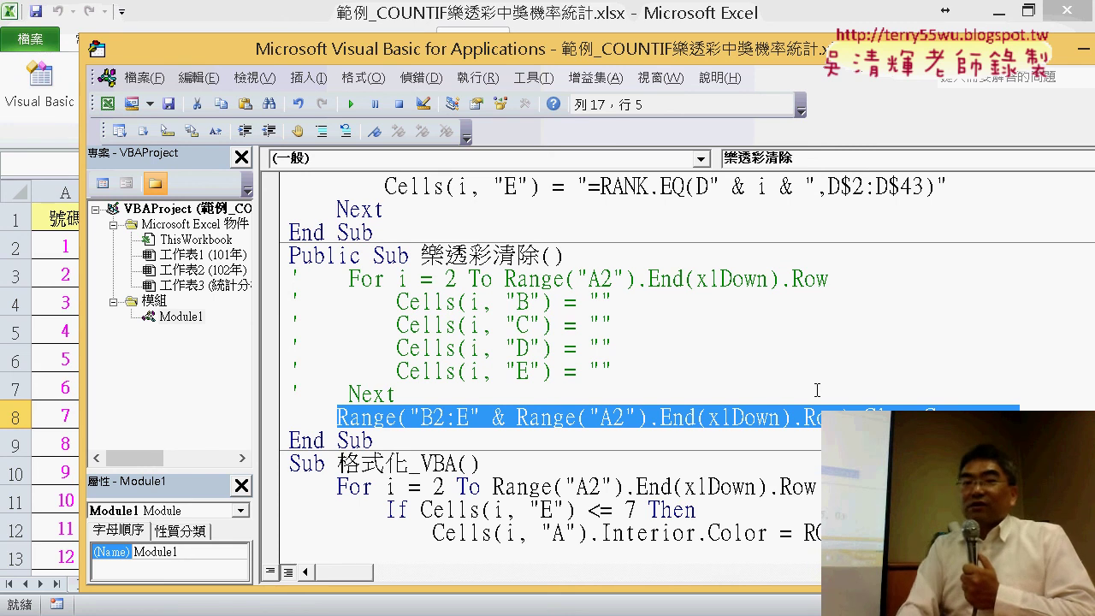
# Alternate 樂透彩 and the rewritten 樂透彩清除 several times, ending with columns B–E refilled
pyautogui.click(568, 5)
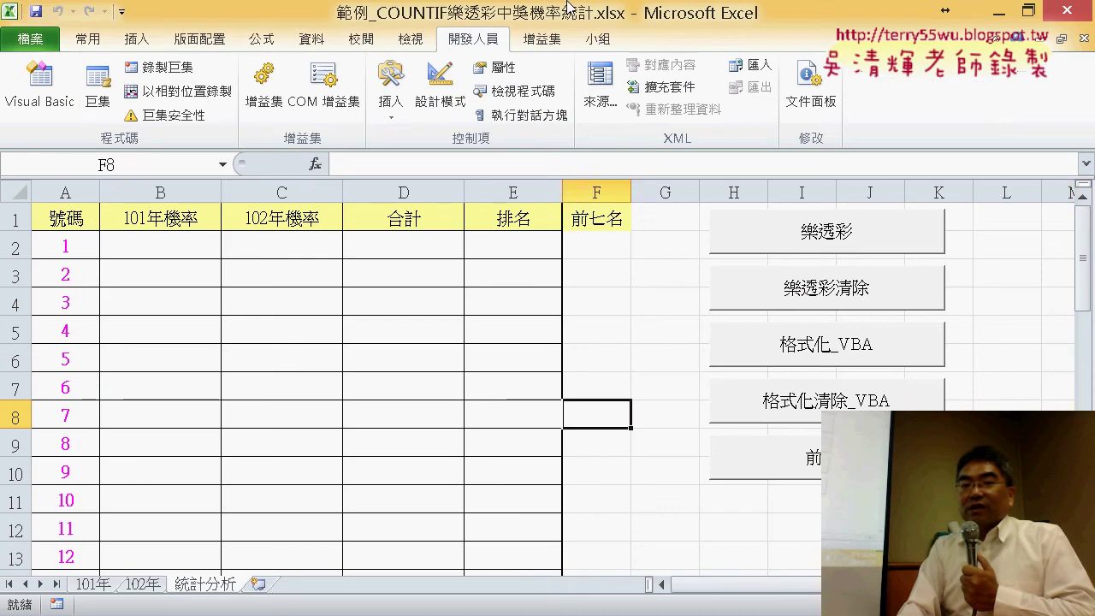
pyautogui.click(1057, 326)
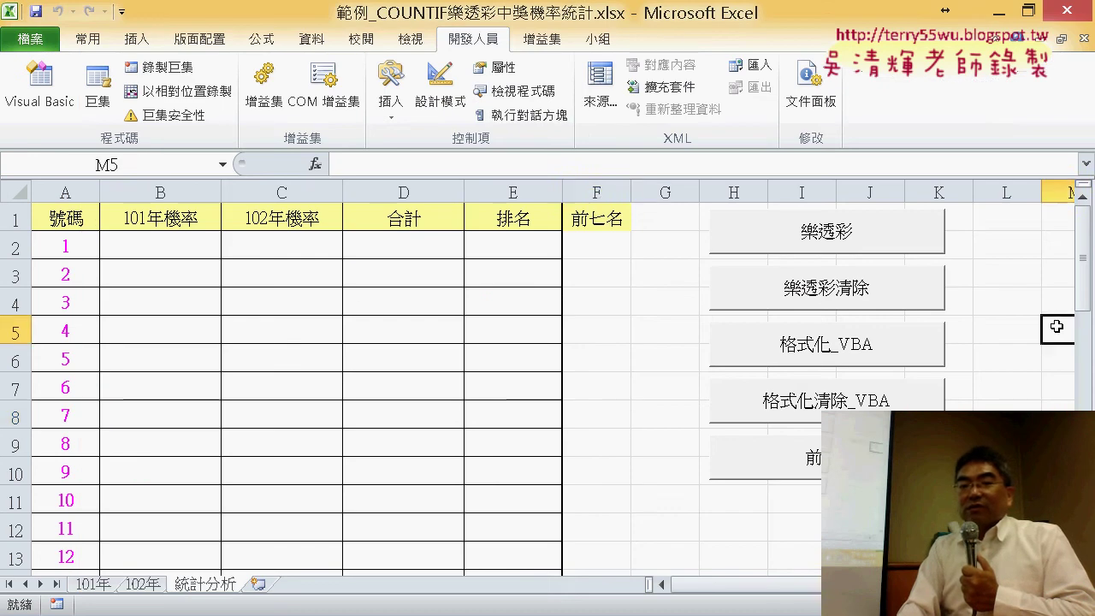
pyautogui.click(827, 242)
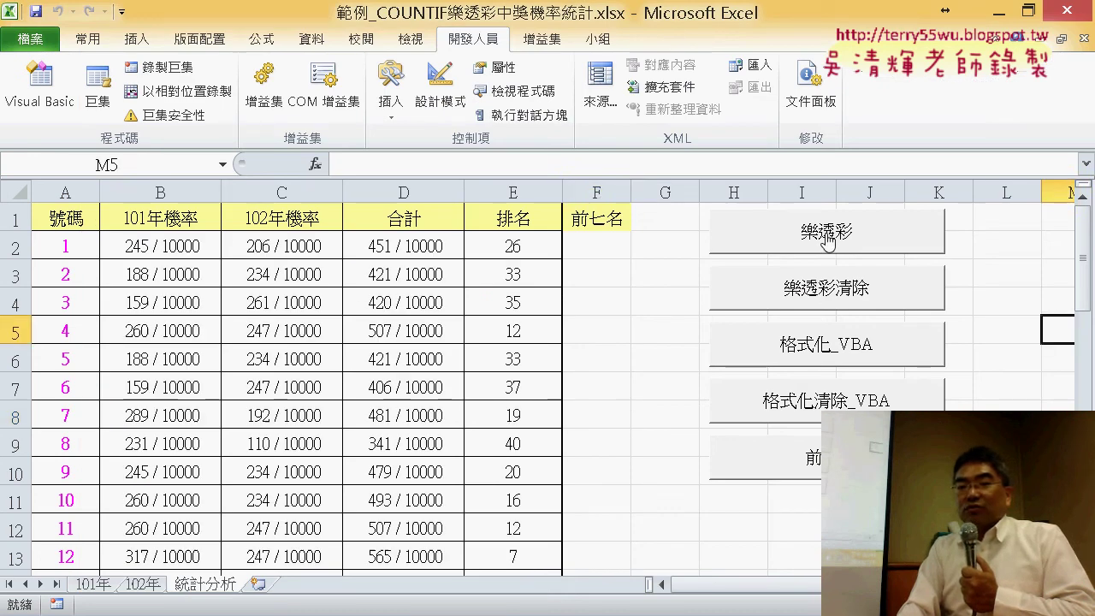
pyautogui.click(822, 296)
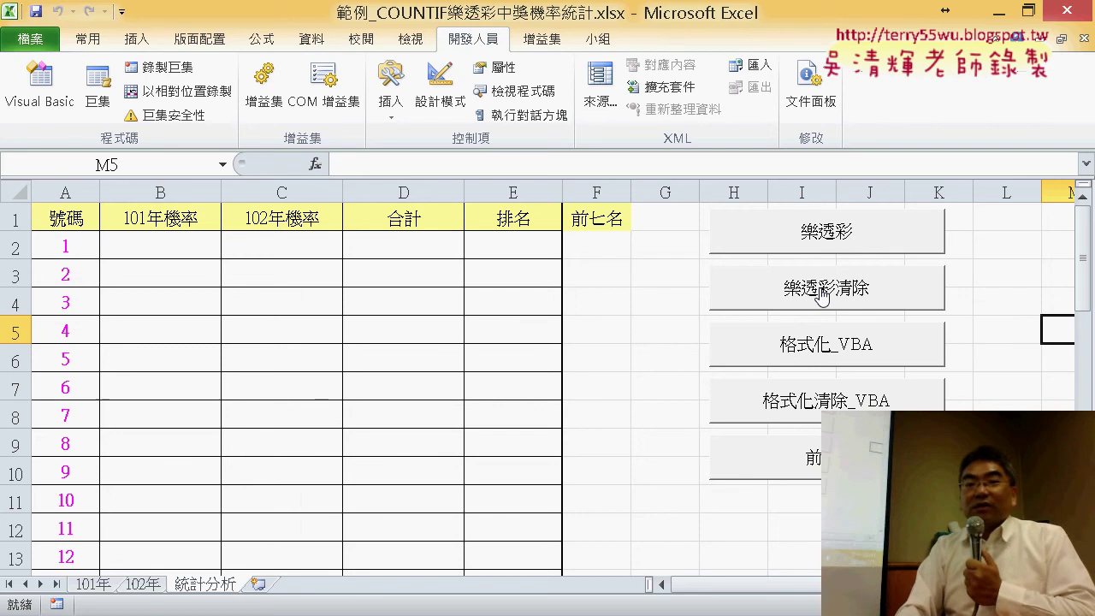
pyautogui.click(828, 248)
pyautogui.click(814, 293)
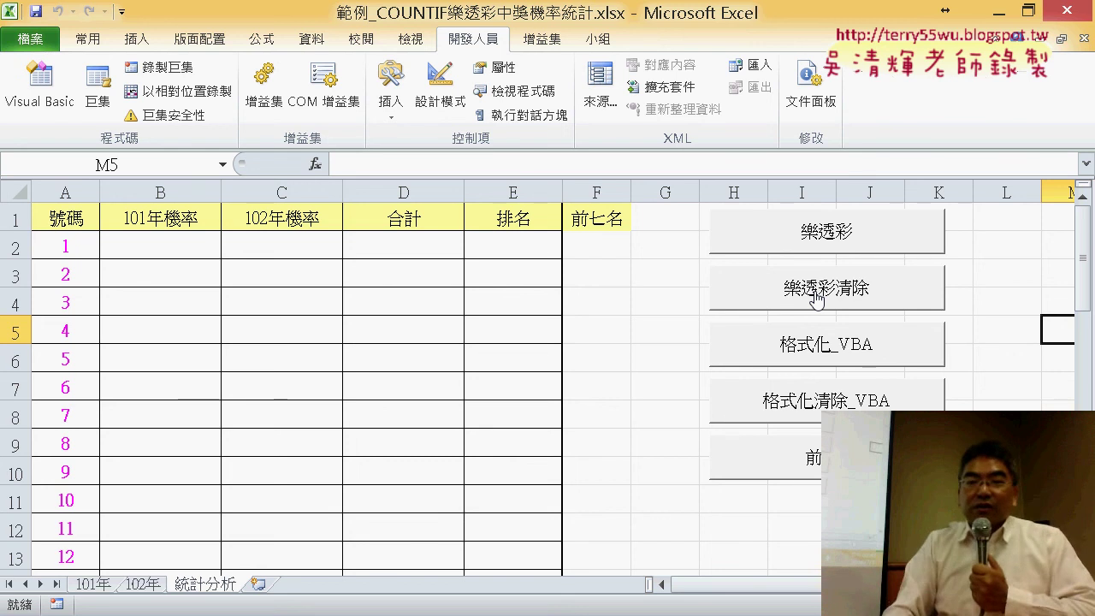
pyautogui.click(813, 236)
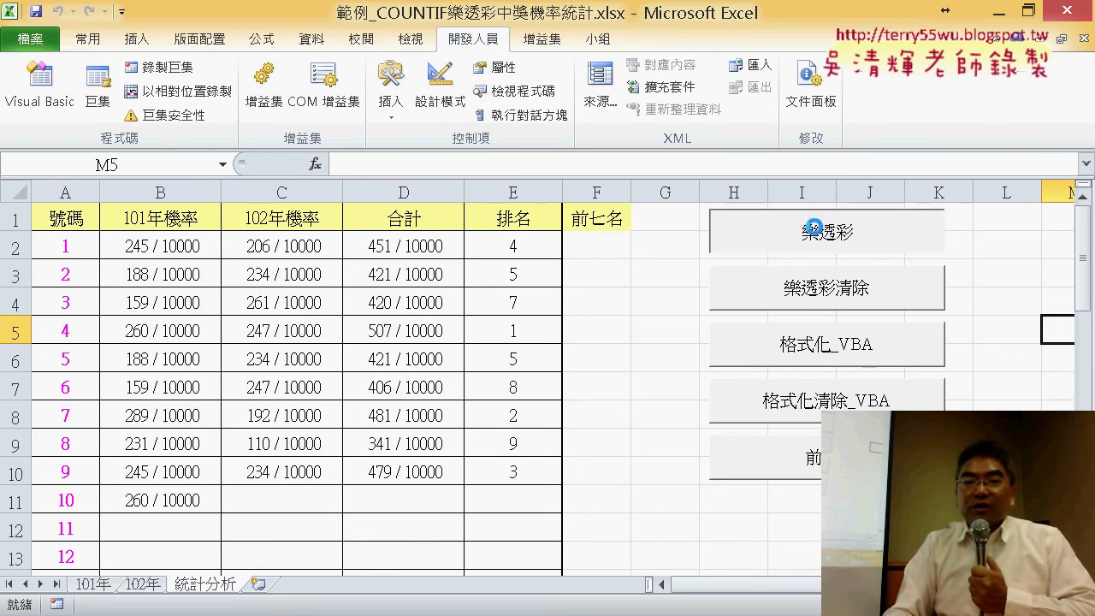
pyautogui.click(796, 306)
pyautogui.click(809, 233)
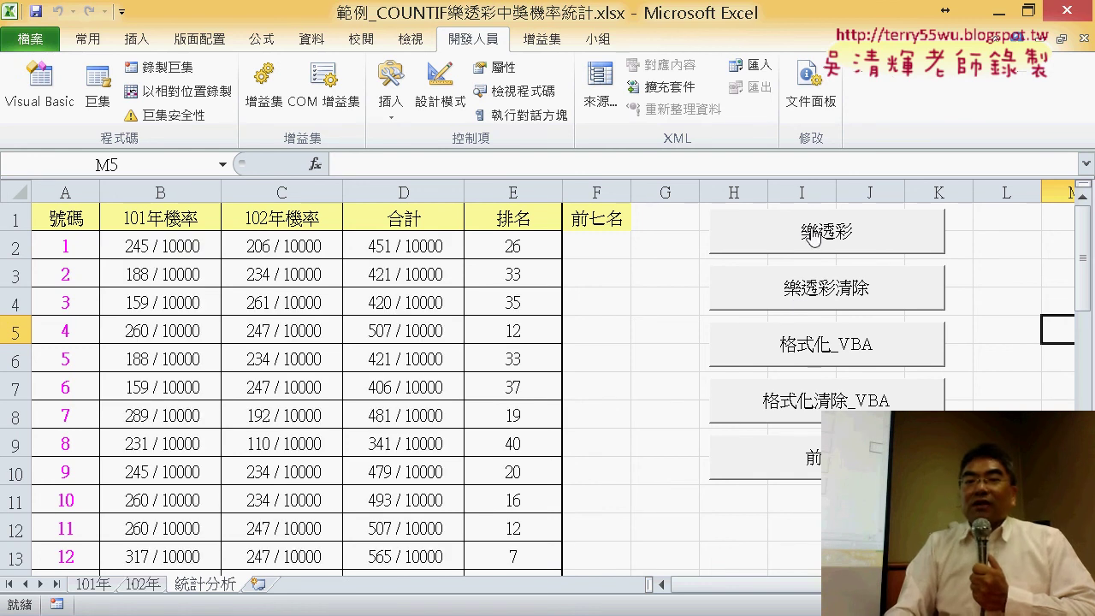
pyautogui.click(802, 308)
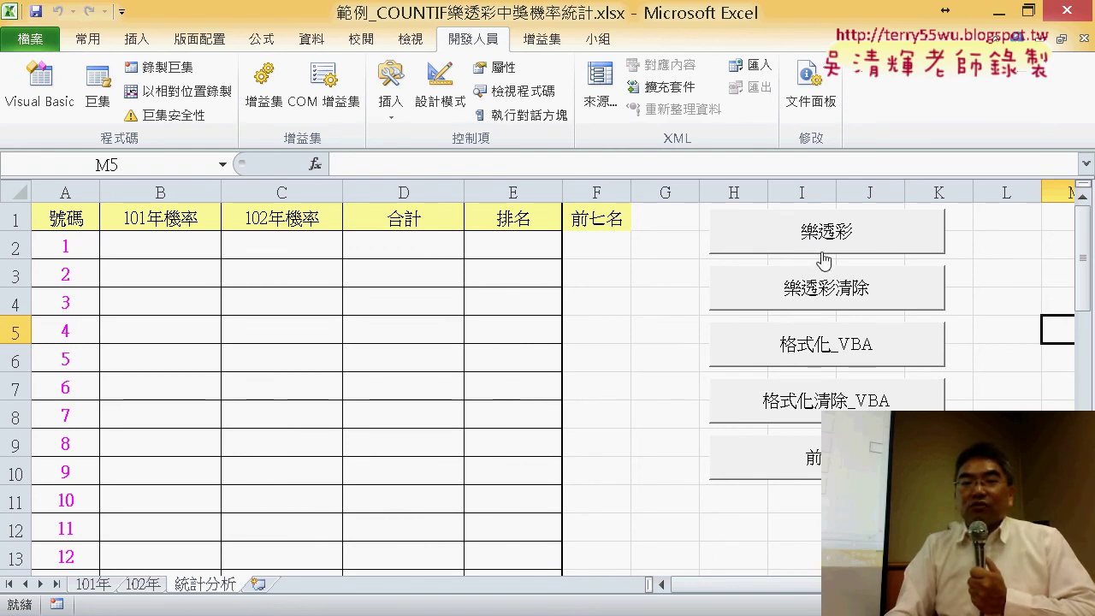
pyautogui.click(821, 252)
# Inspect number 12 in column A and its 排名 formula before formatting
pyautogui.scroll(-1, 362, 451)
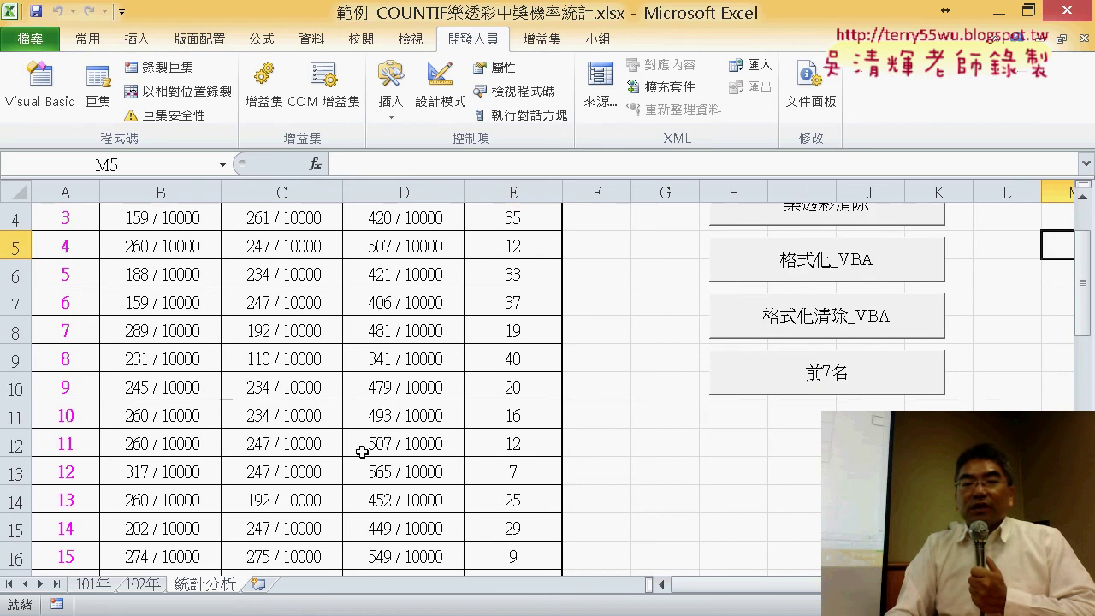
pyautogui.scroll(1, 362, 452)
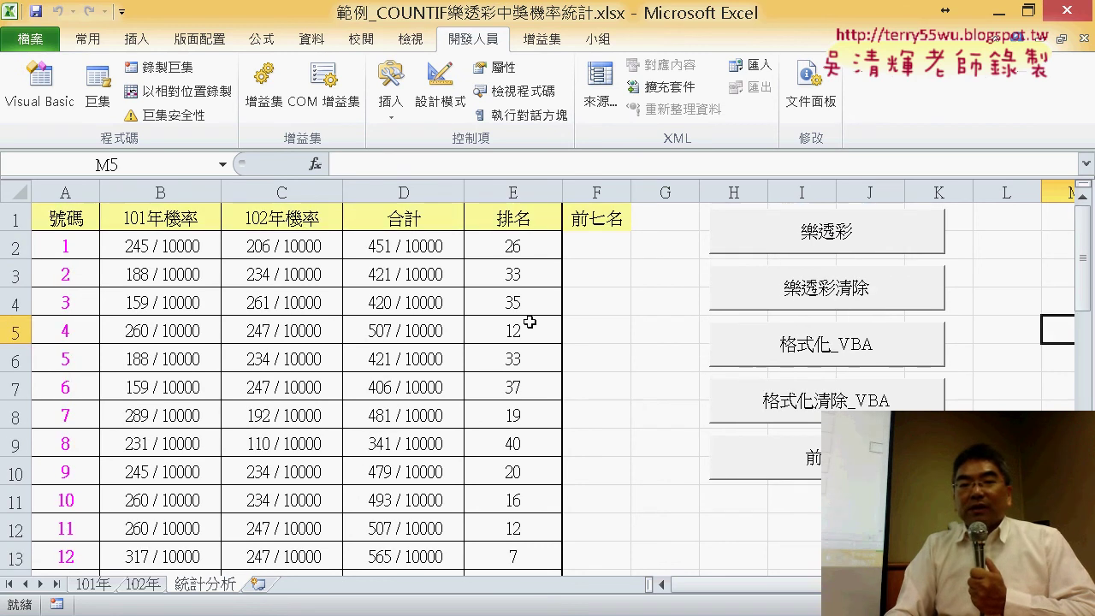
pyautogui.scroll(-2, 530, 421)
pyautogui.click(470, 389)
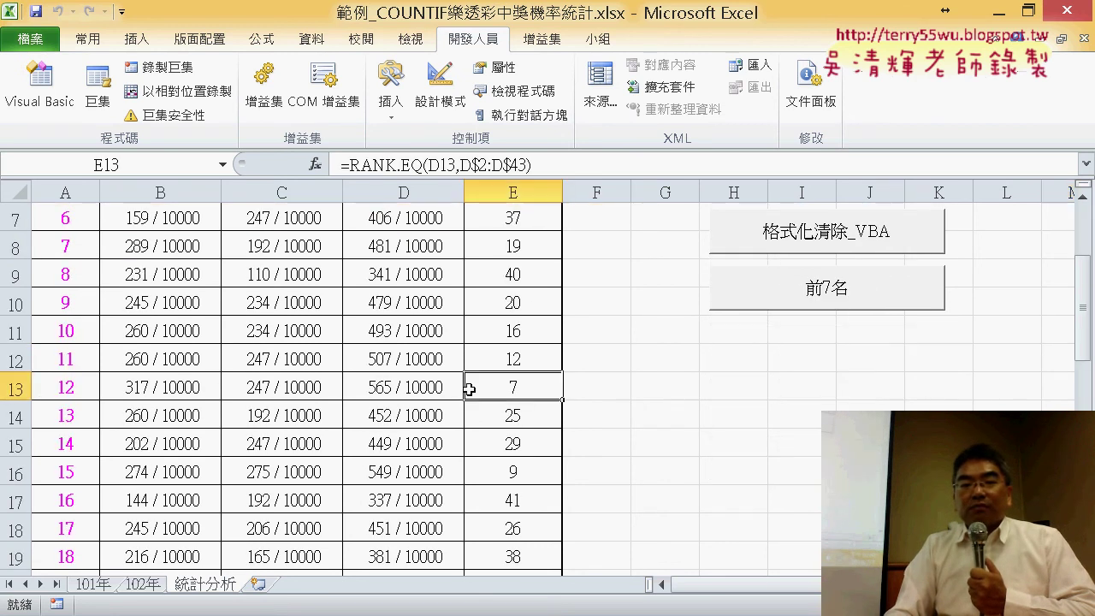
pyautogui.click(71, 388)
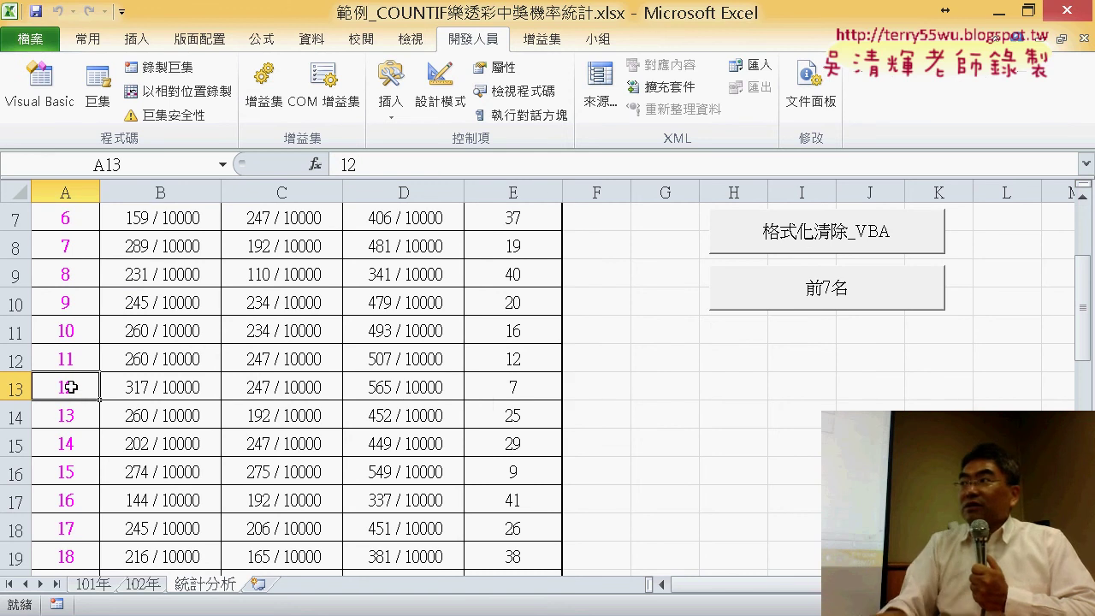
pyautogui.scroll(2, 157, 402)
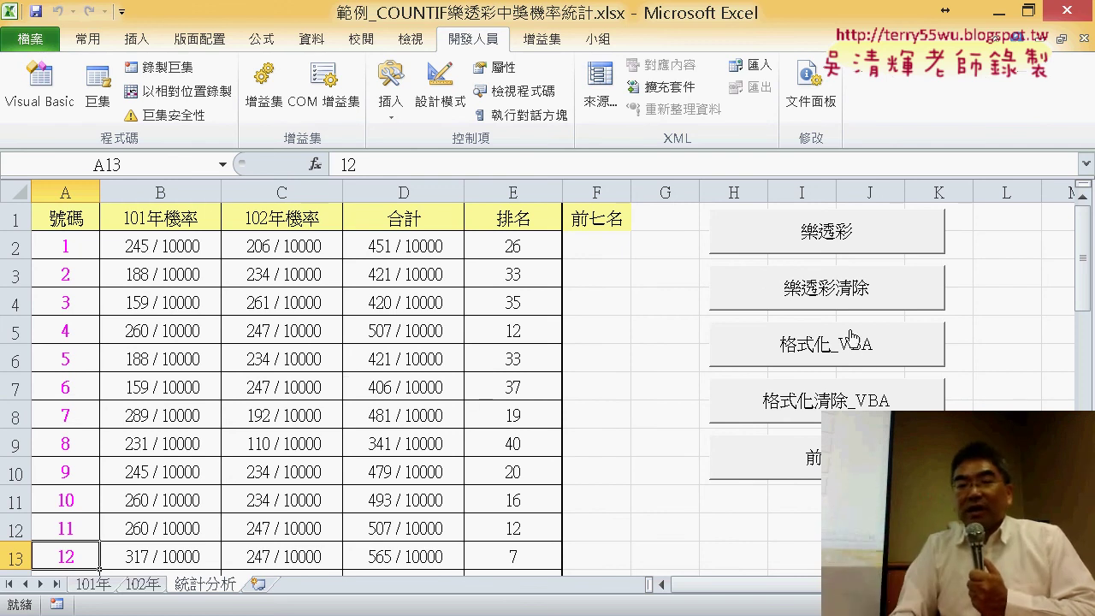
# Run 格式化_VBA to highlight top-seven numbers, then check ranks of 12, 21 and 27
pyautogui.click(868, 358)
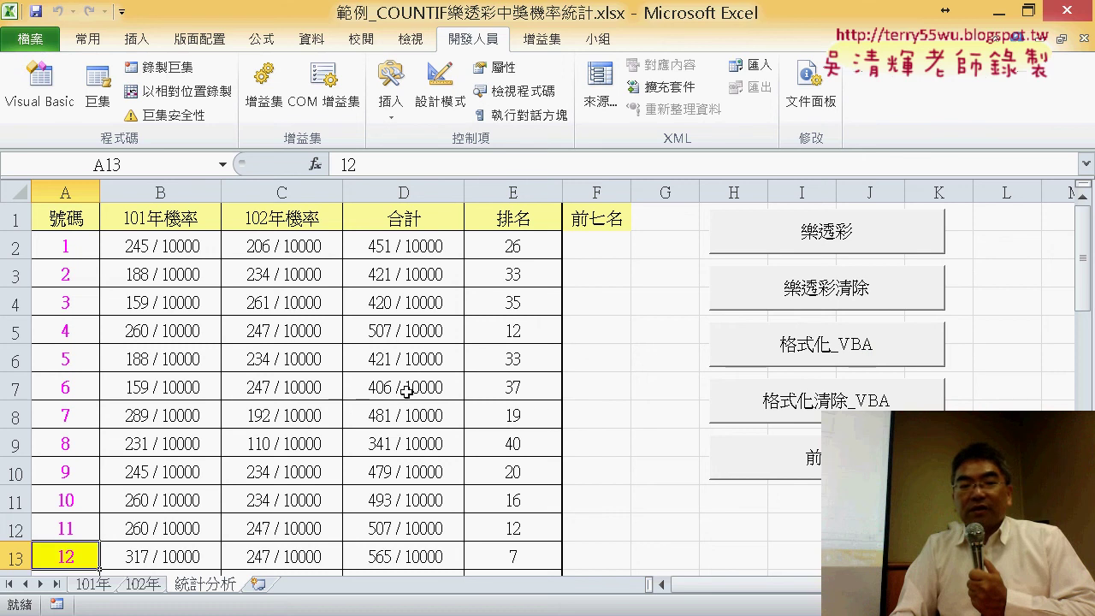
pyautogui.scroll(-3, 407, 391)
pyautogui.click(501, 303)
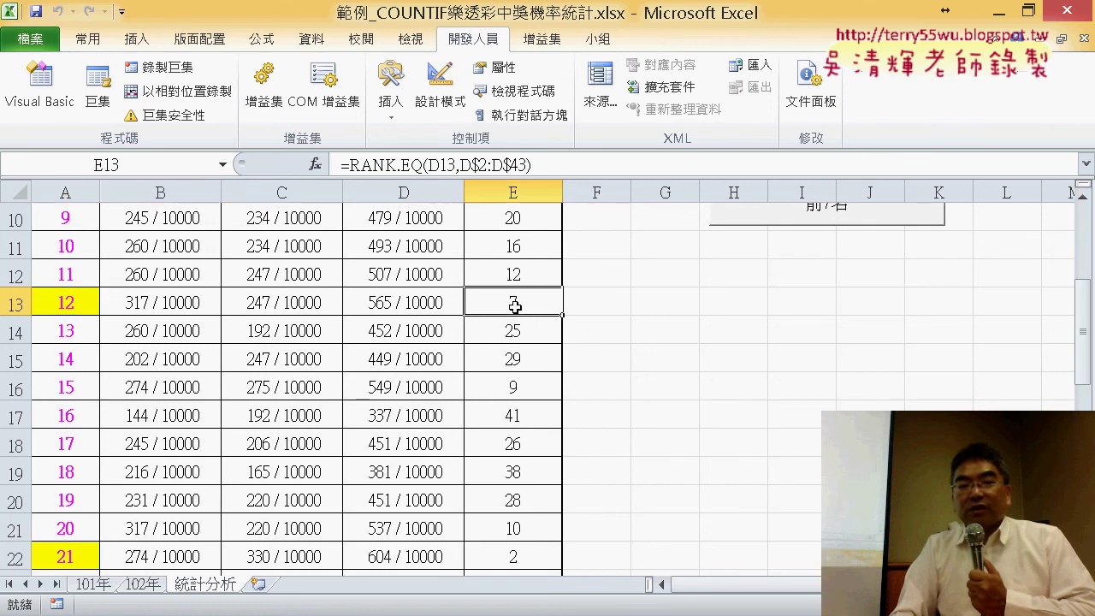
pyautogui.click(77, 307)
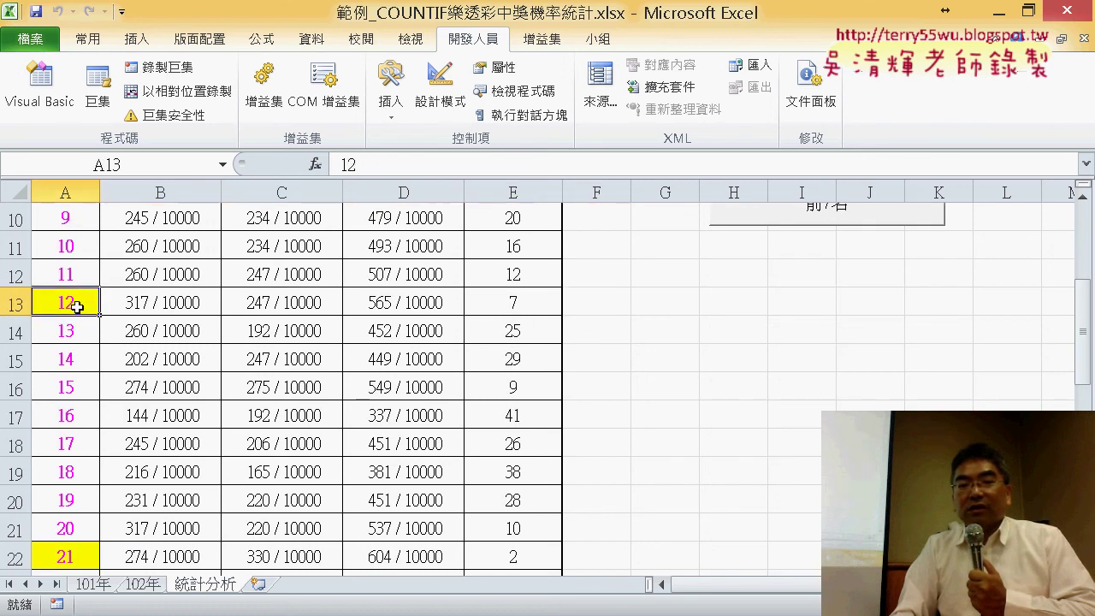
pyautogui.scroll(-2, 245, 313)
pyautogui.click(530, 388)
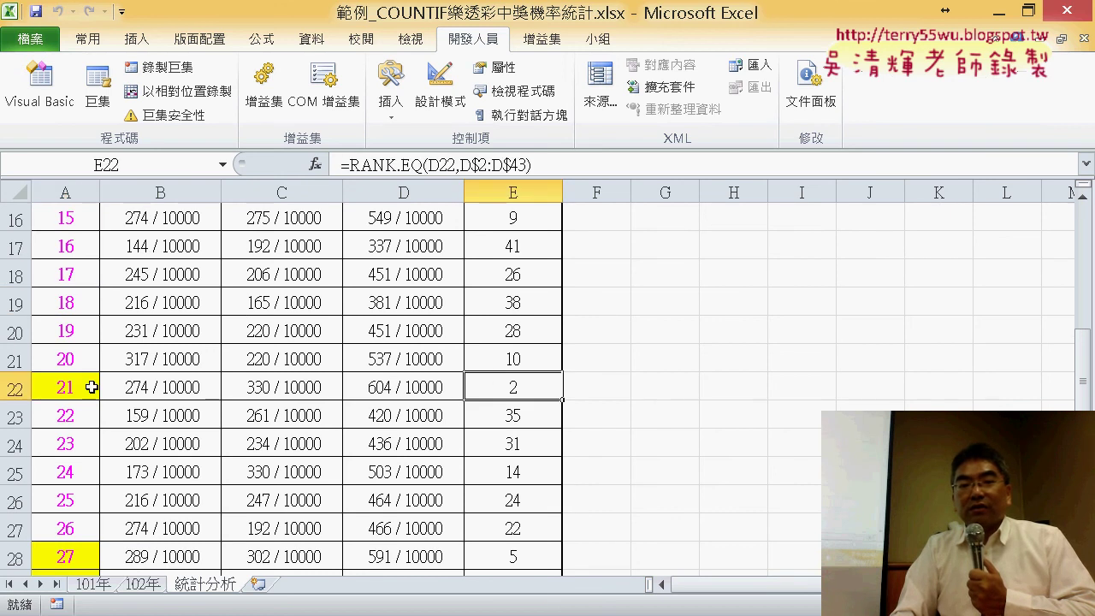
pyautogui.click(63, 390)
pyautogui.click(520, 556)
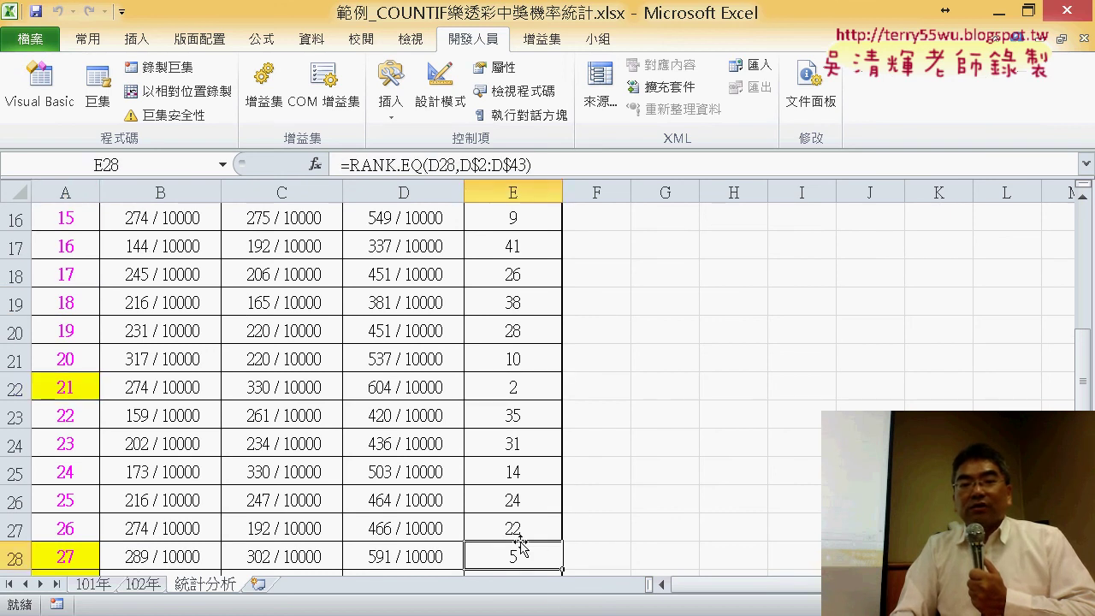
pyautogui.scroll(-2, 513, 538)
pyautogui.click(74, 392)
# Recheck the 排名 column against highlighted numbers 28, 12 and 21
pyautogui.click(522, 415)
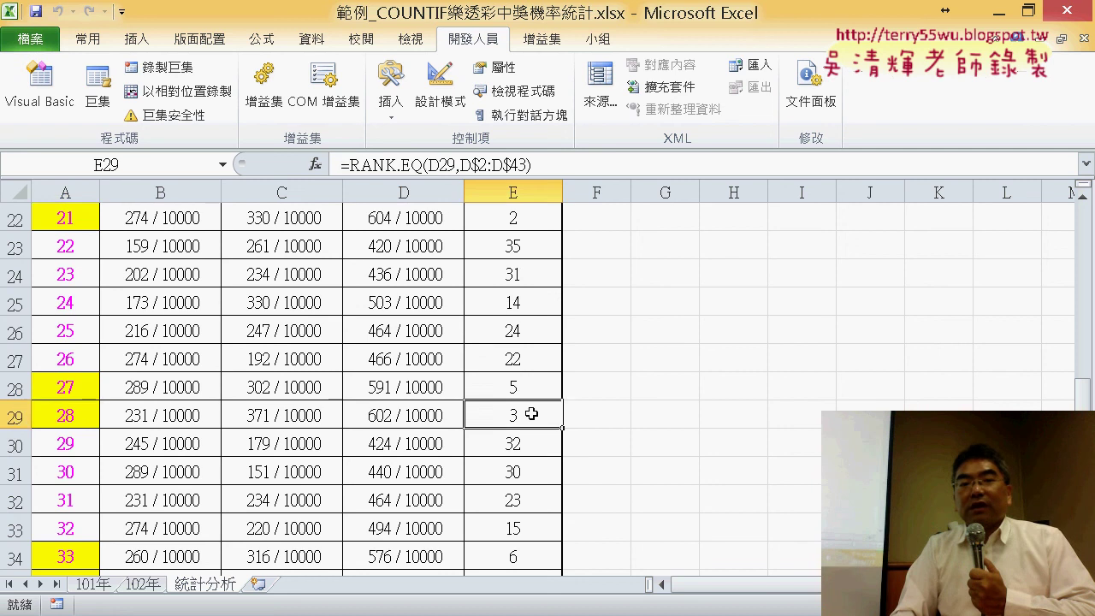
pyautogui.scroll(4, 522, 360)
pyautogui.scroll(3, 523, 308)
pyautogui.click(513, 190)
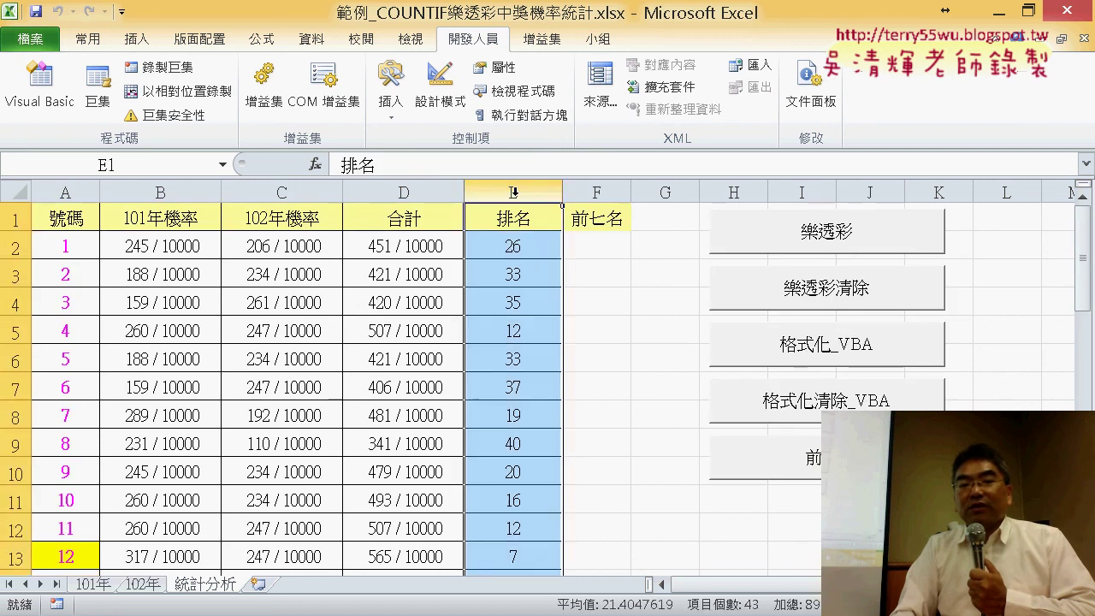
pyautogui.scroll(-4, 516, 221)
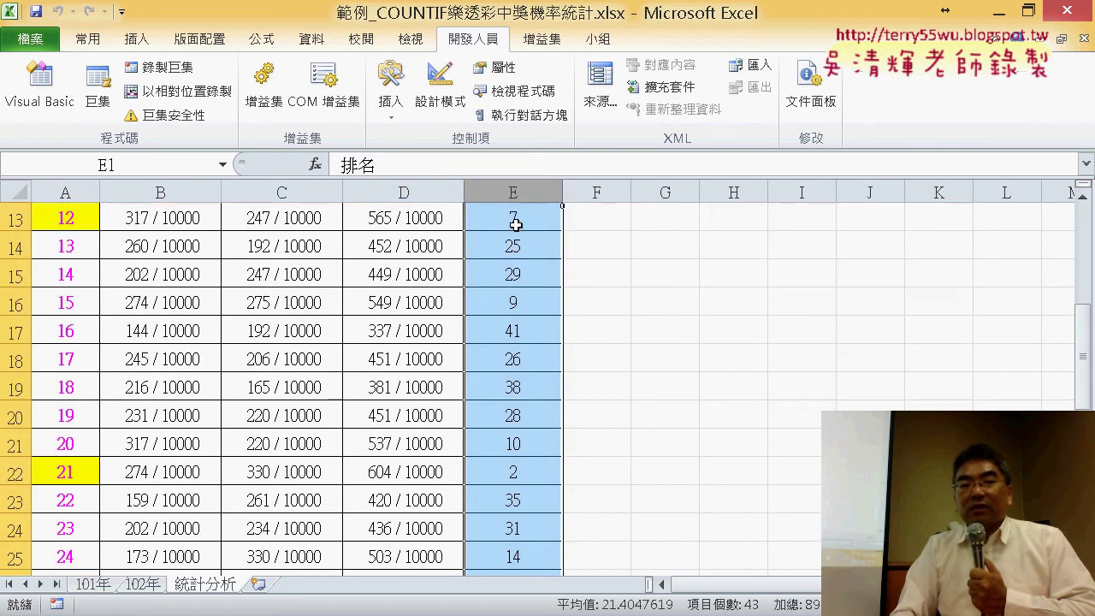
pyautogui.click(65, 224)
pyautogui.click(66, 472)
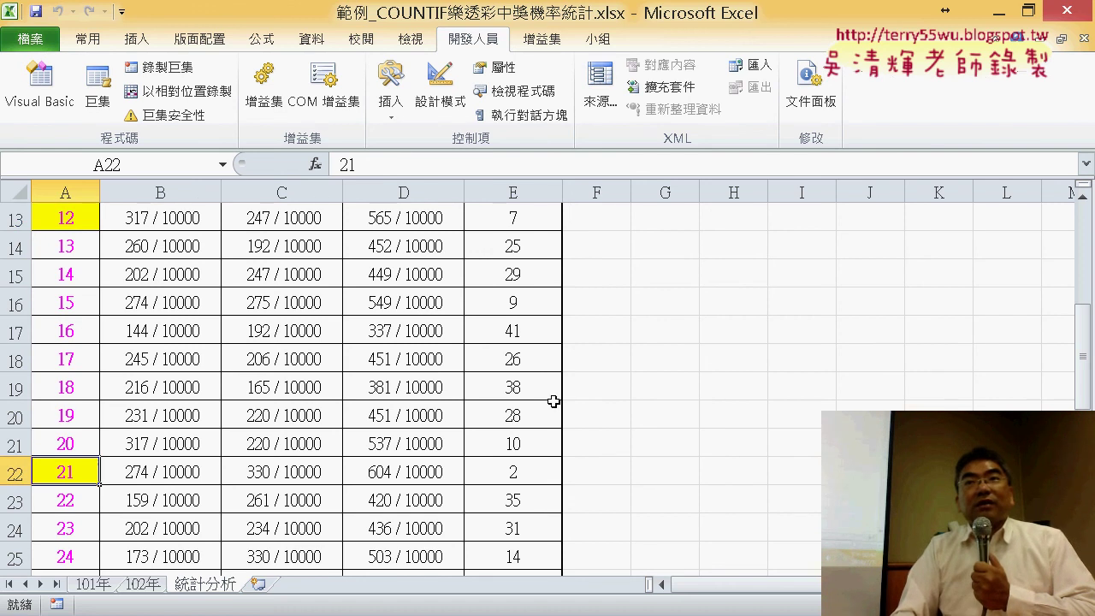
pyautogui.scroll(3, 553, 402)
pyautogui.scroll(1, 553, 401)
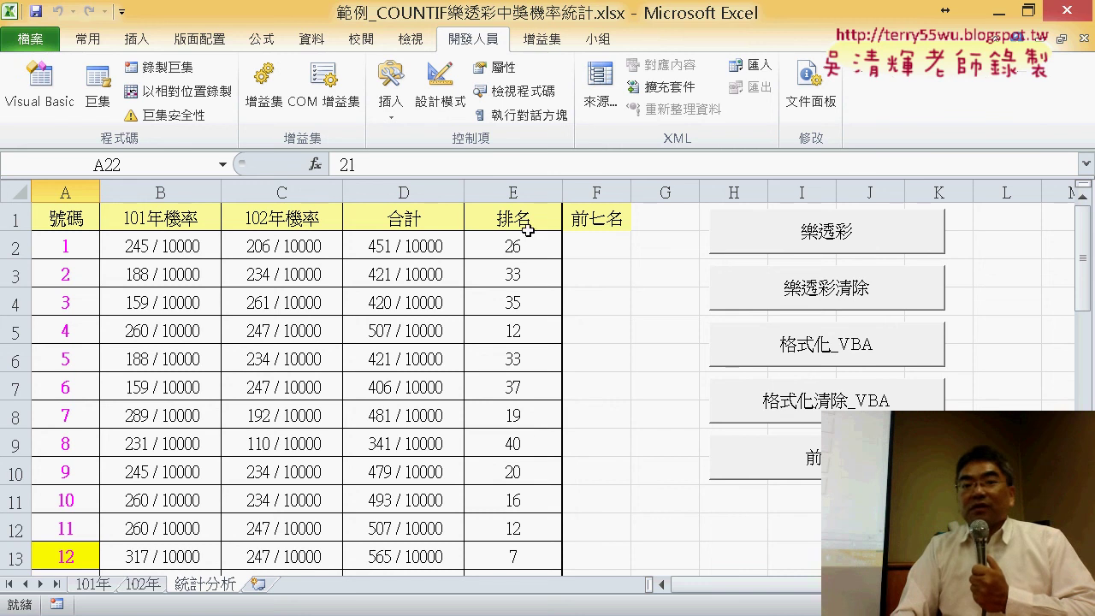
pyautogui.click(505, 188)
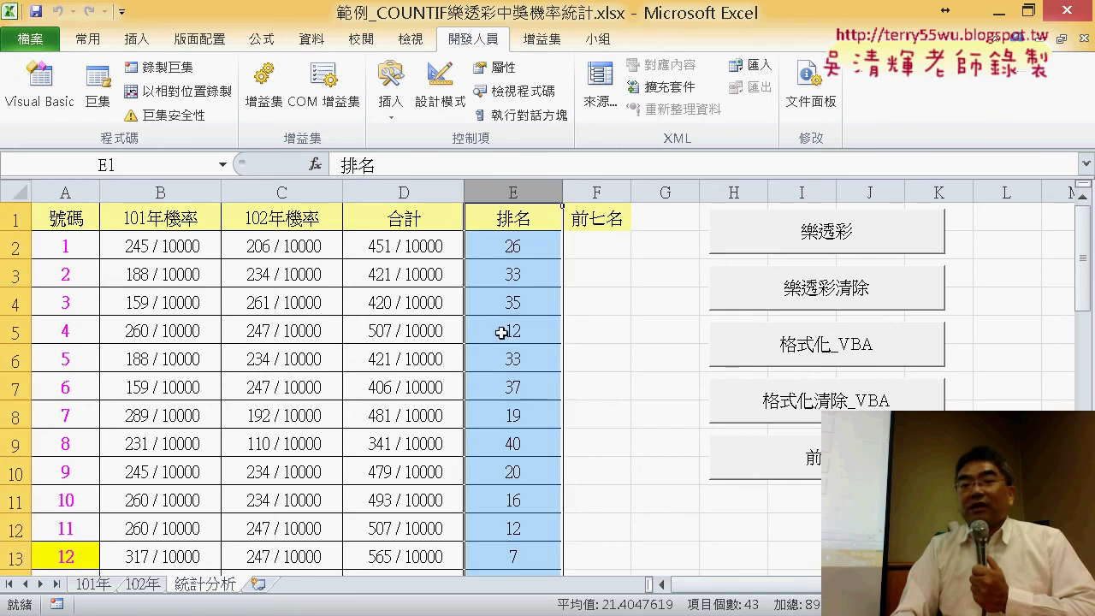
pyautogui.click(516, 557)
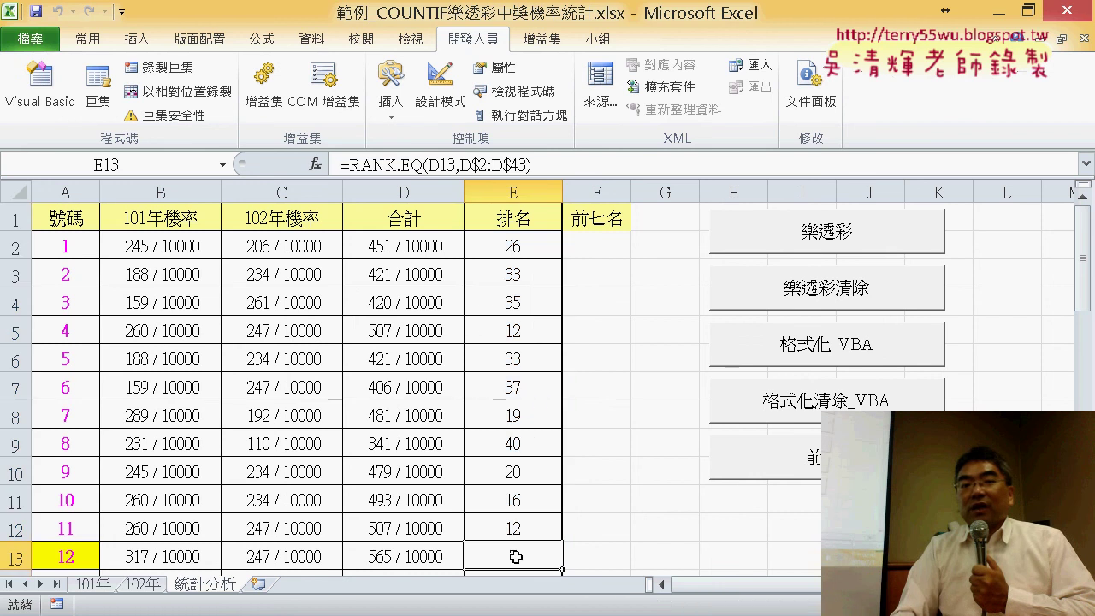
pyautogui.click(76, 558)
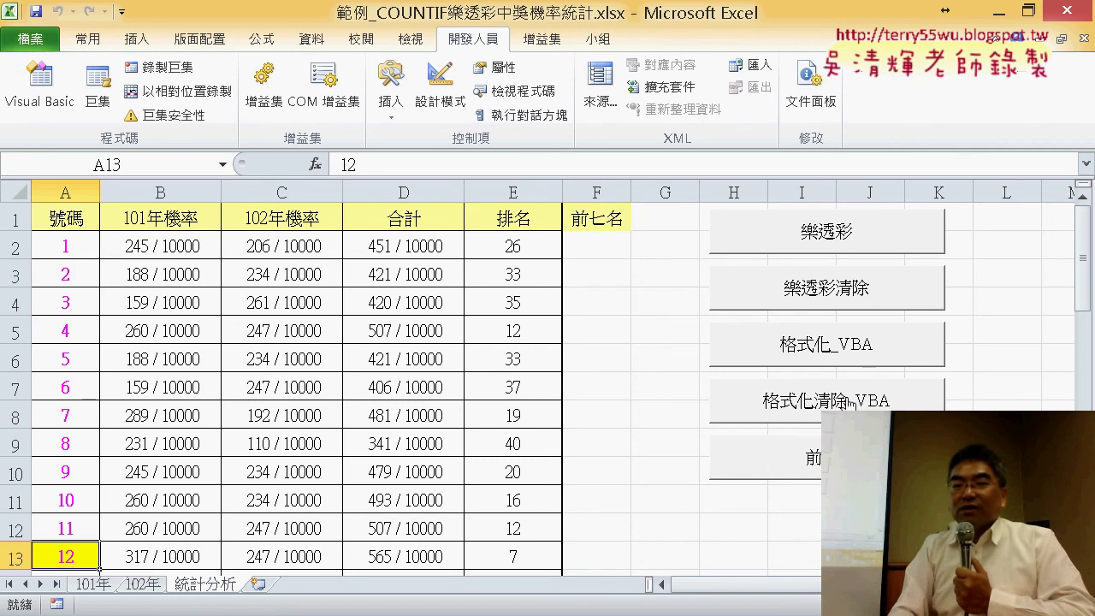
# Scroll over the sheet's column A, then switch to the PowerPoint lecture slides
pyautogui.scroll(-1, 662, 422)
pyautogui.scroll(1, 513, 423)
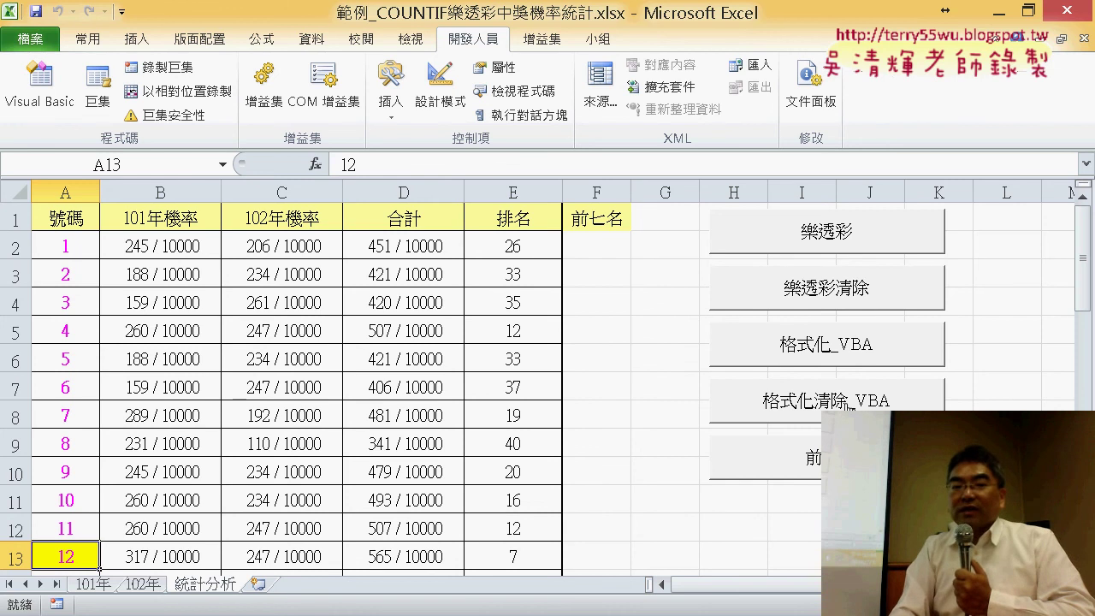
pyautogui.scroll(-4, 81, 494)
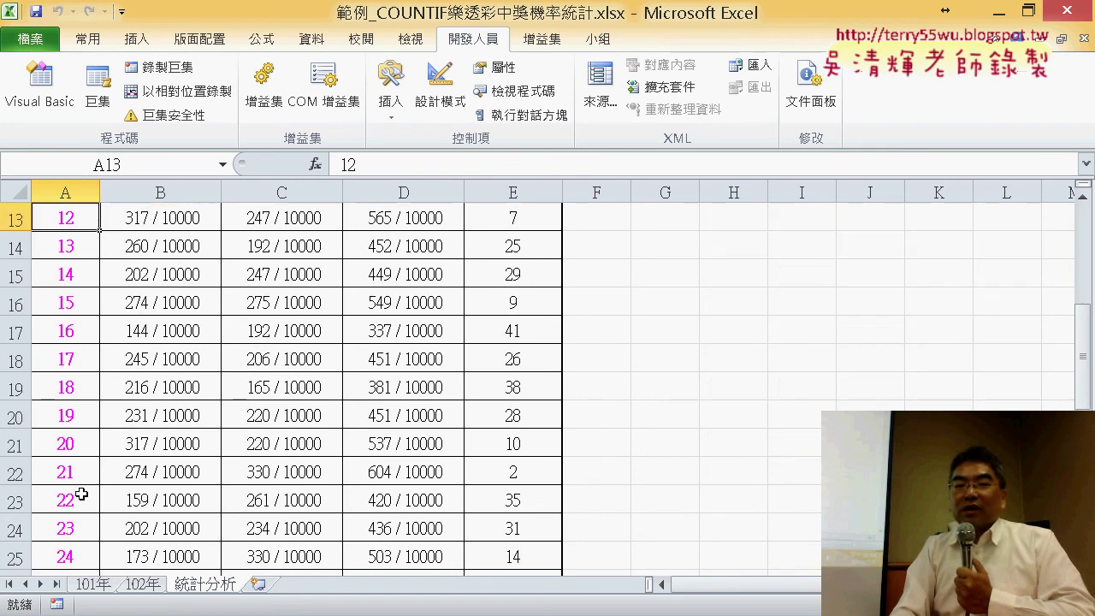
pyautogui.scroll(-2, 95, 486)
pyautogui.scroll(6, 93, 483)
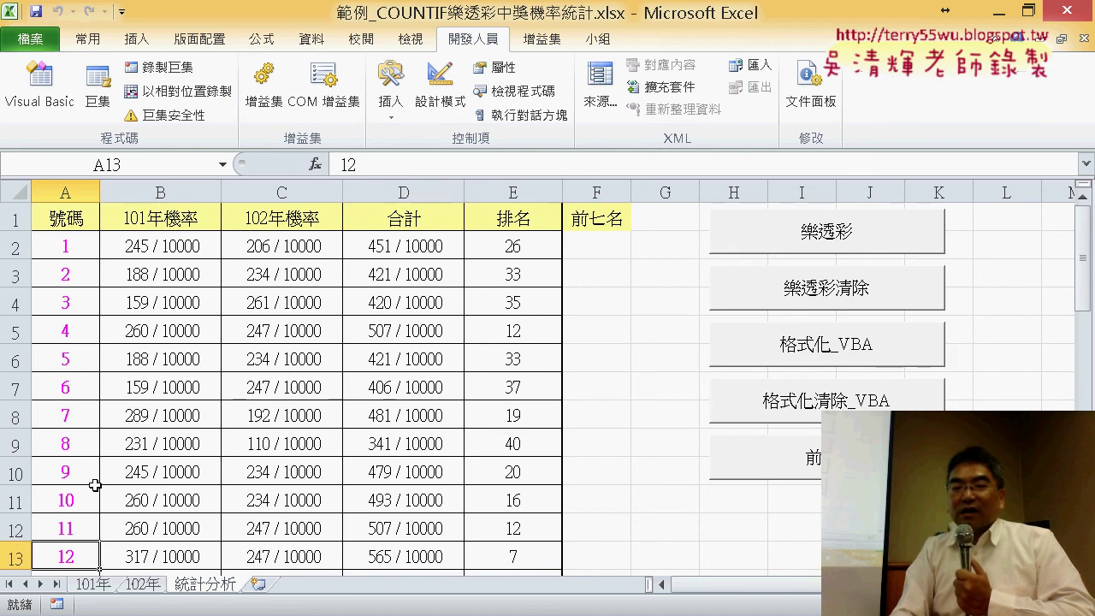
pyautogui.hotkey('alt', 'Tab')
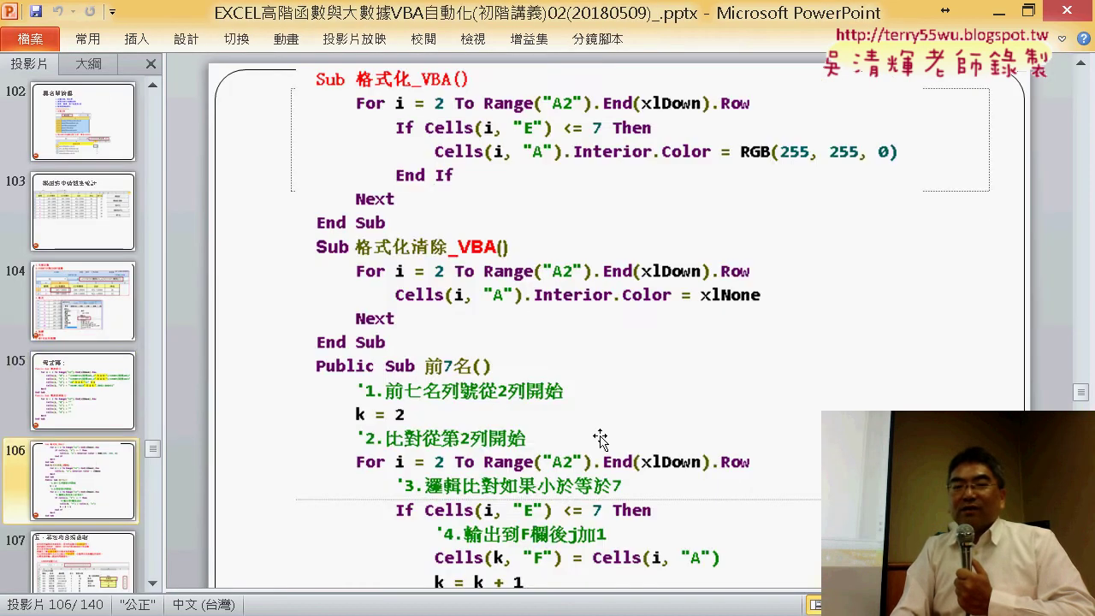
# Scroll to slide 105's original looping 樂透彩清除 code, then return to the VBA editor
pyautogui.scroll(5, 595, 434)
pyautogui.scroll(5, 595, 434)
pyautogui.scroll(-2, 590, 430)
pyautogui.scroll(-1, 588, 429)
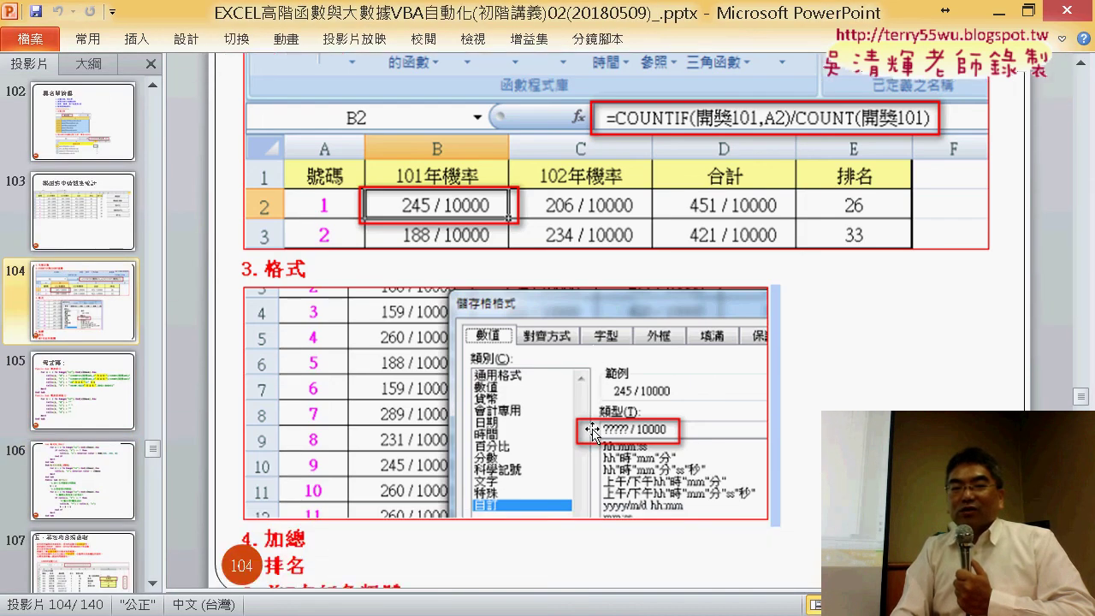
pyautogui.scroll(-2, 587, 427)
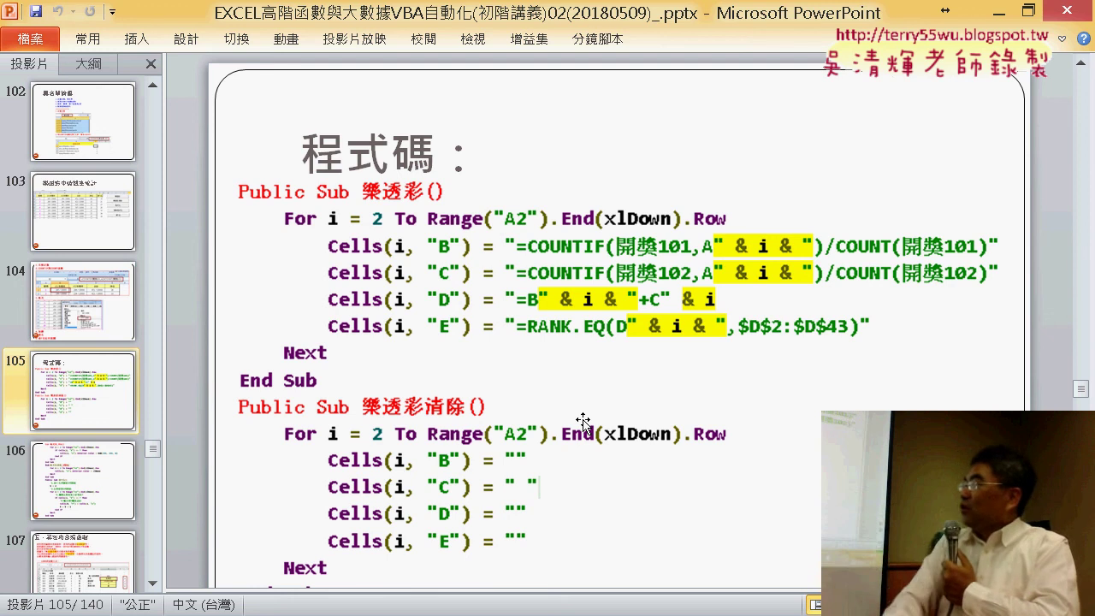
pyautogui.scroll(-1, 541, 396)
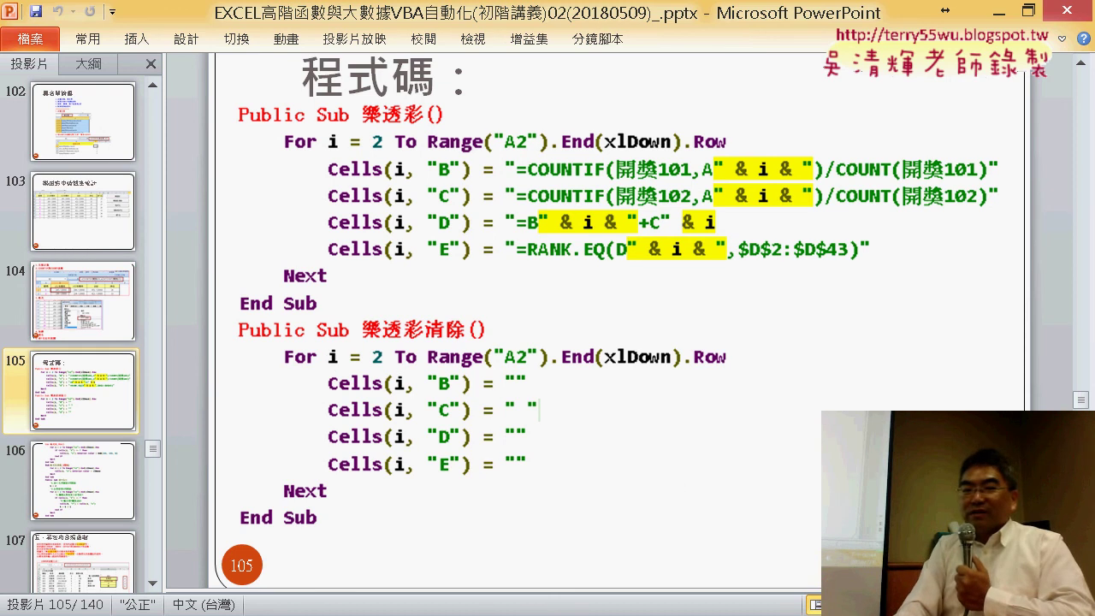
pyautogui.click(402, 530)
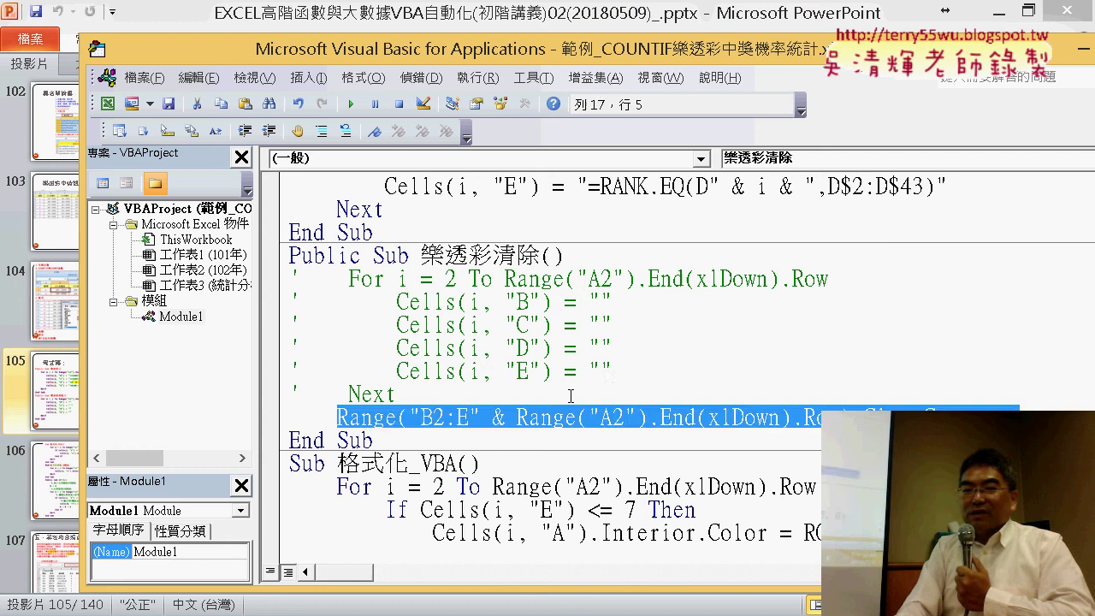
pyautogui.click(634, 368)
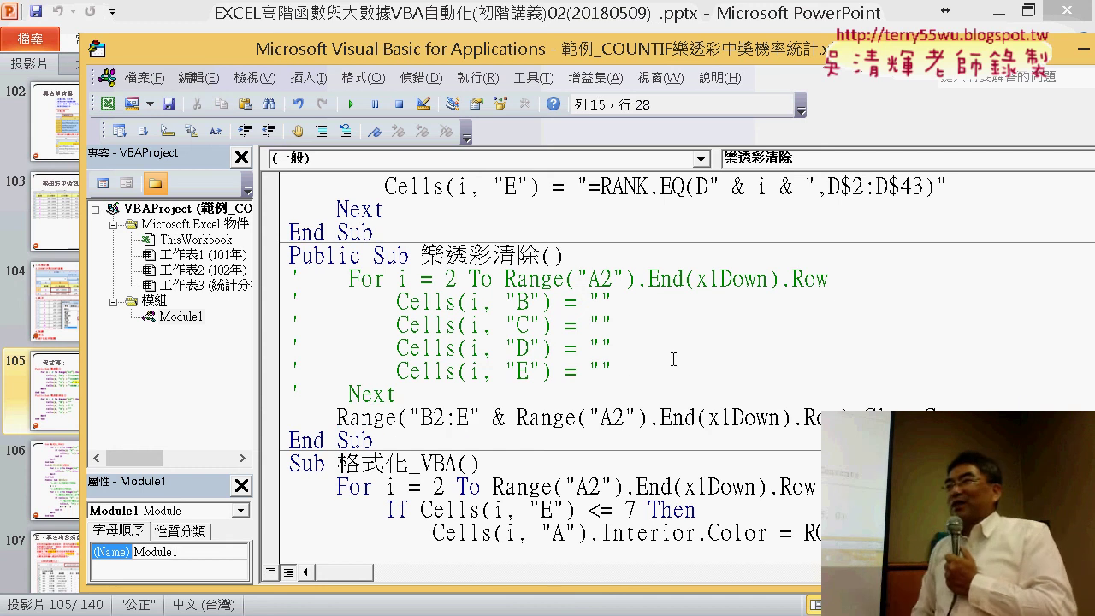